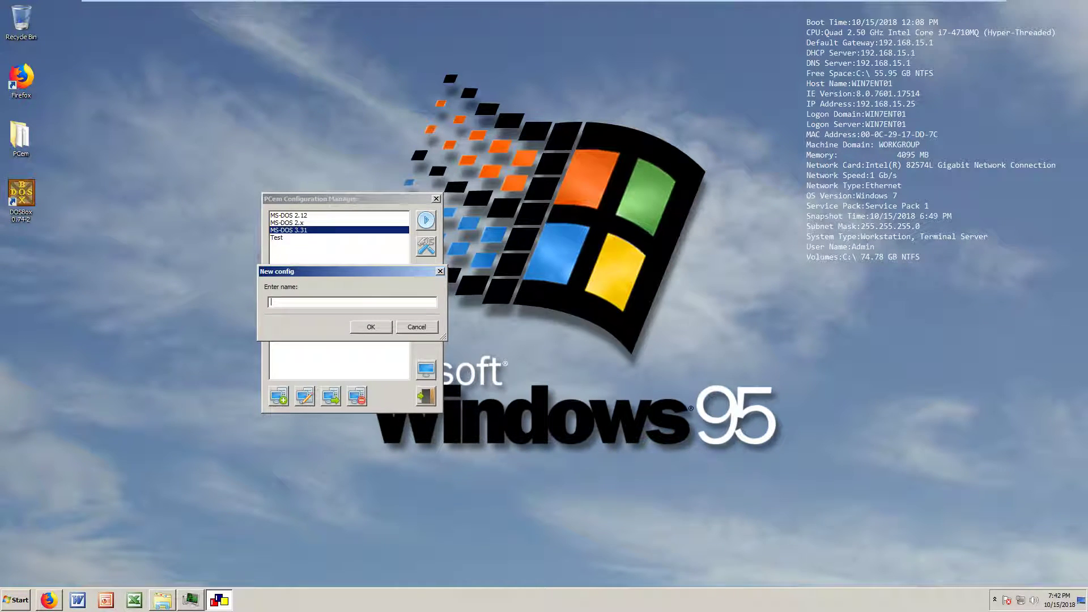
- Create a machine configuration named MS-DOS 4.00 and set its CPU to i486DX/50
type("MS-DOS 4.00")
left_click(371, 329)
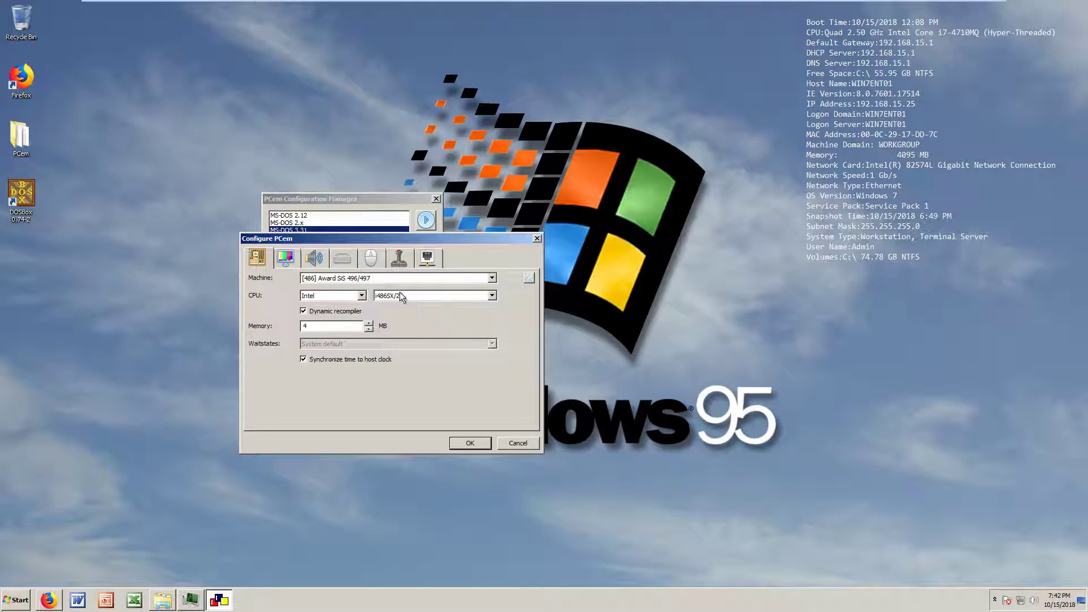
left_click(430, 296)
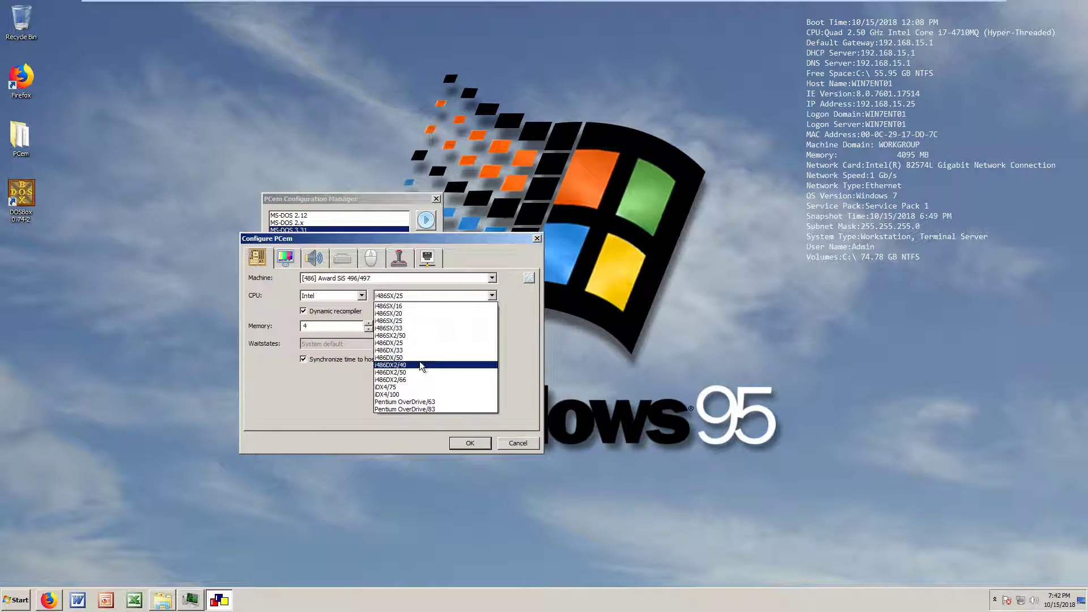
left_click(419, 357)
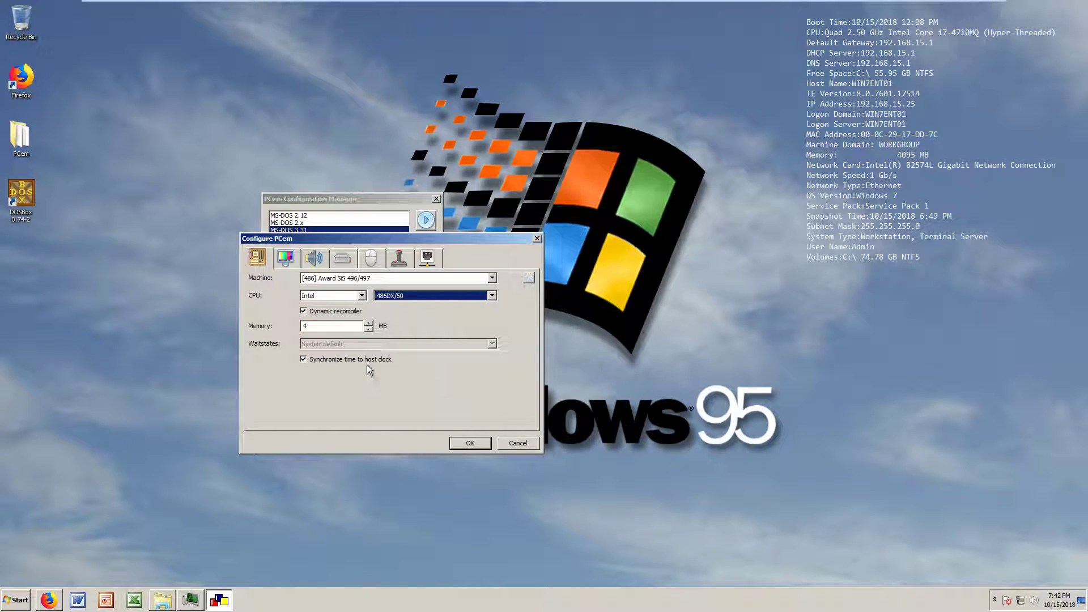
- Set the machine's memory to 8 MB and move the configuration dialog clear of the machine list
left_click_drag(417, 244, 487, 267)
double_click(378, 345)
type("8")
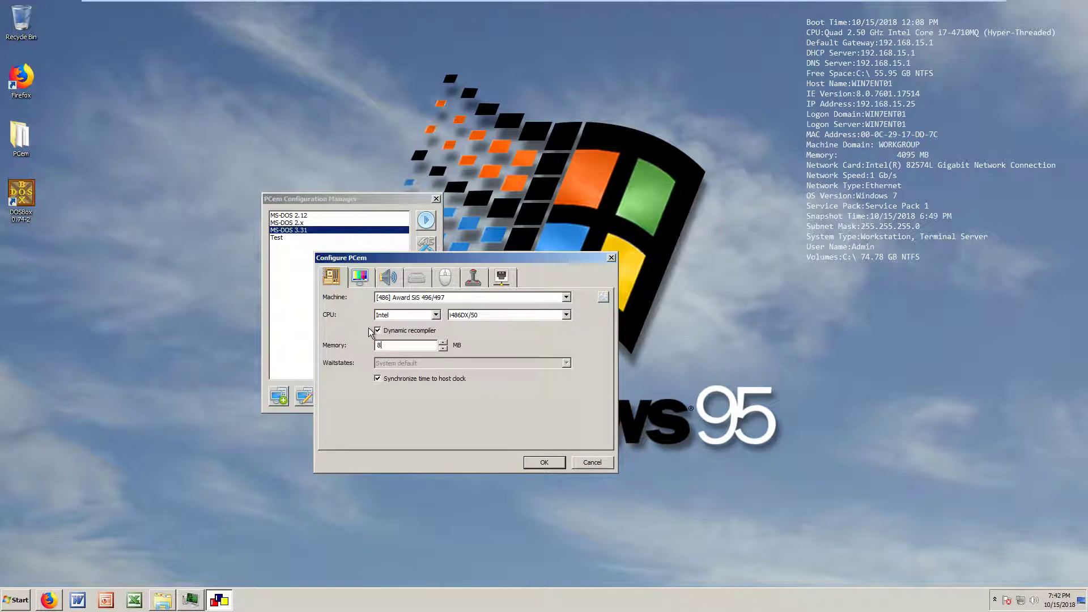
left_click_drag(384, 259, 533, 262)
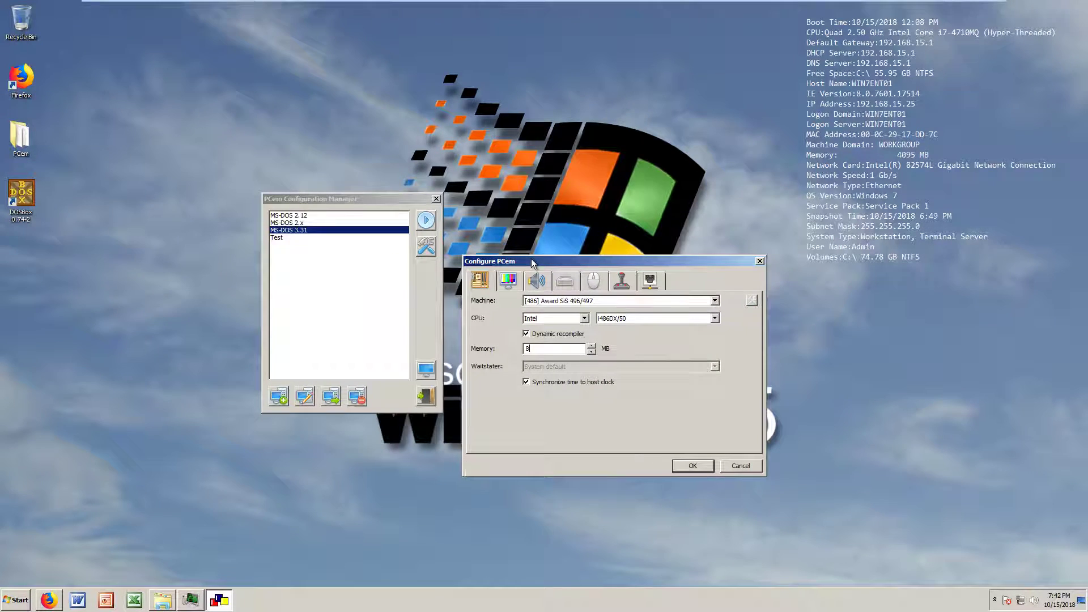
double_click(531, 349)
- Review the machine, video, sound, drive, mouse and joystick settings of the new configuration
left_click(513, 279)
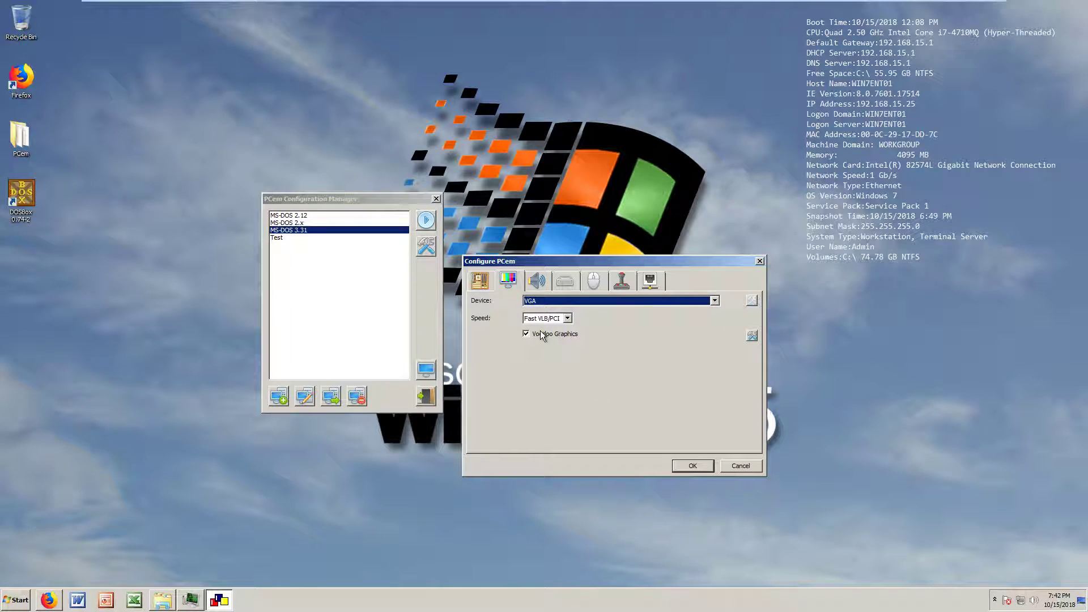
scroll(541, 303, "down", 1)
scroll(542, 303, "up", 1)
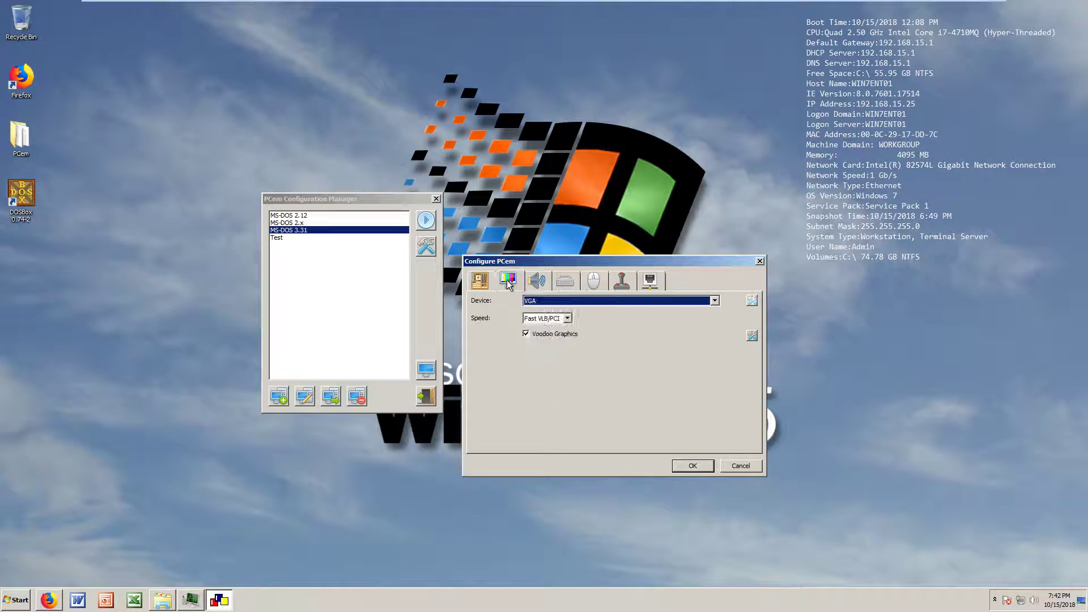
left_click(474, 289)
mouse_move(591, 271)
left_mouse_down()
mouse_move(504, 267)
mouse_move(573, 267)
left_mouse_up()
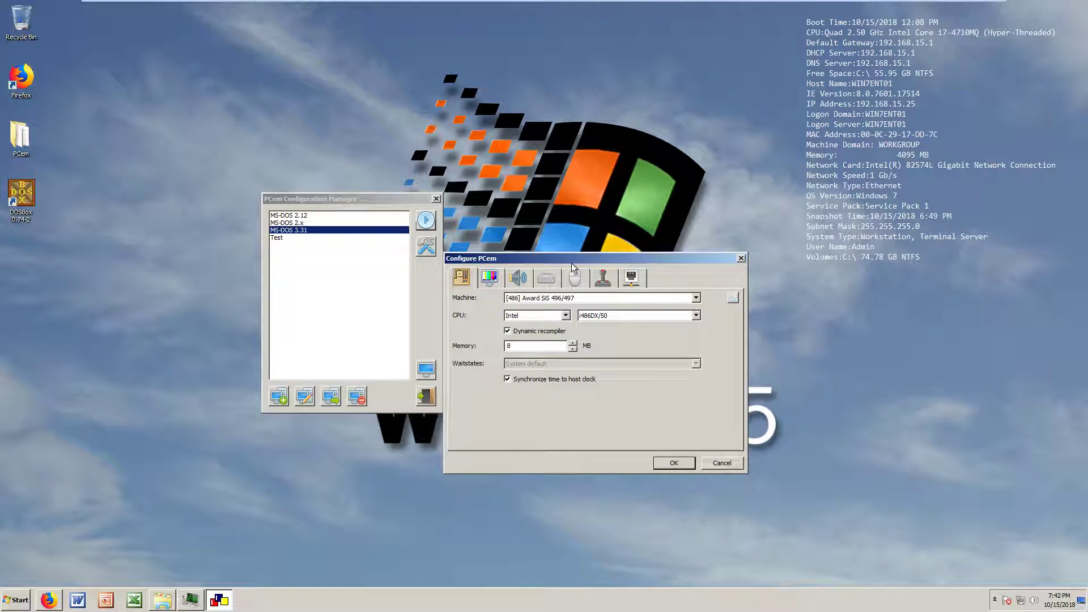
left_click(501, 279)
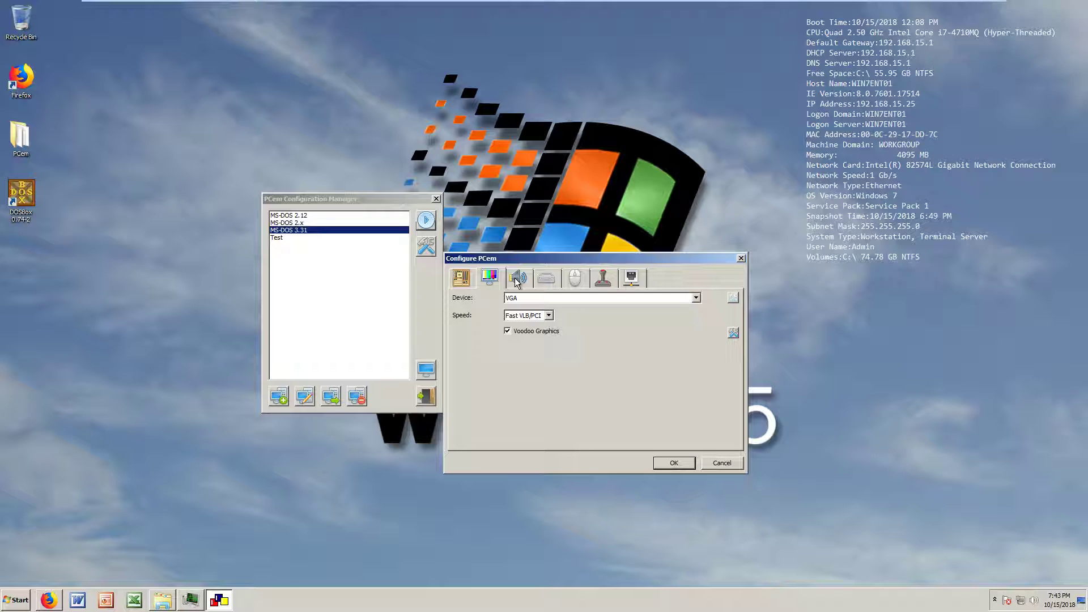
left_click(516, 281)
left_click(573, 279)
left_click(548, 280)
left_click(524, 281)
left_click(543, 285)
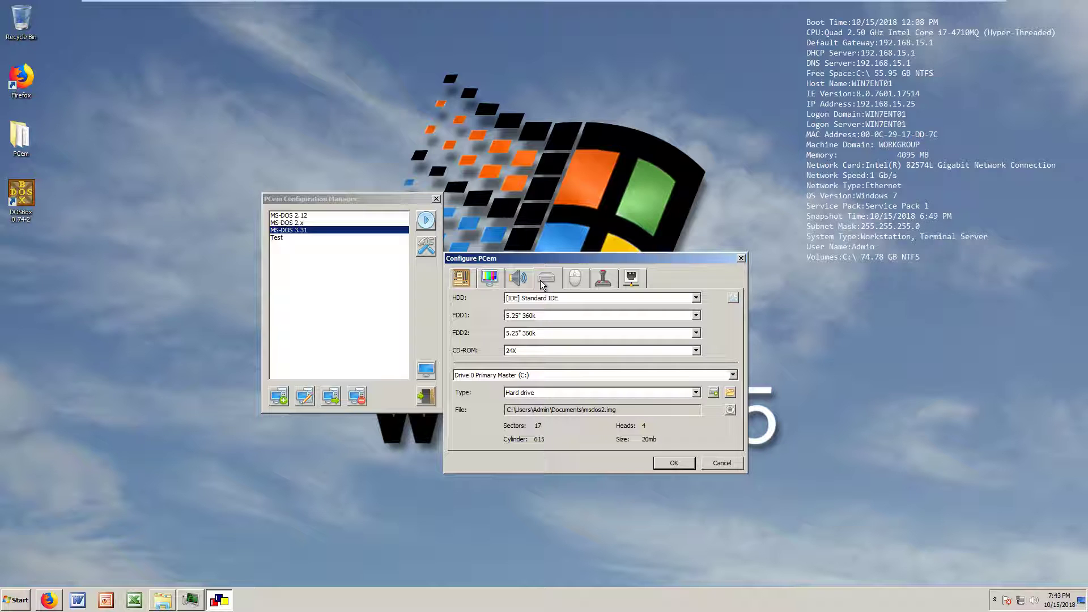
left_click(464, 282)
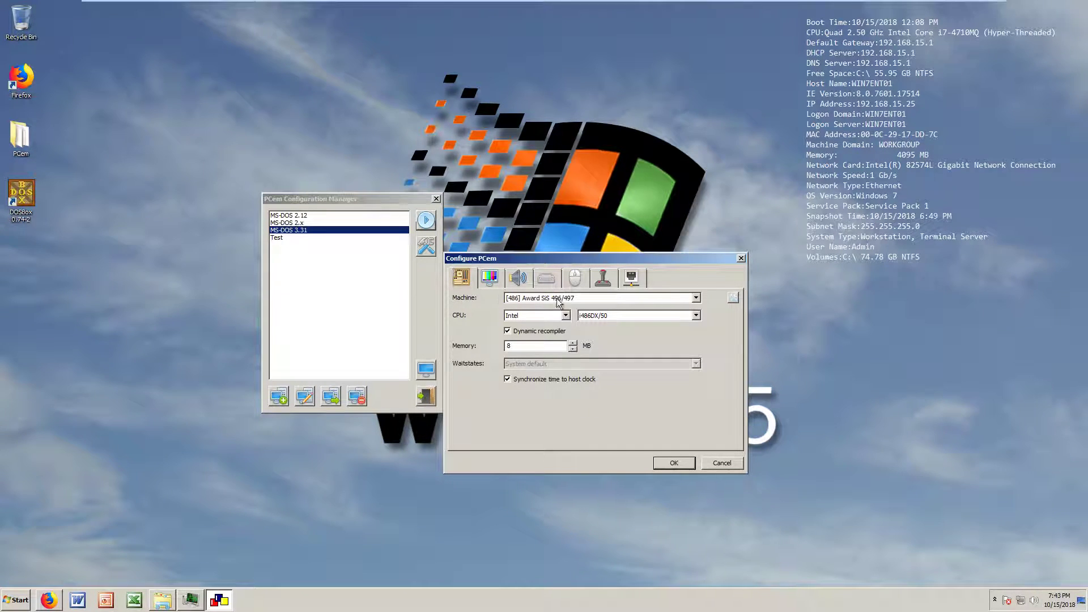
left_click(546, 281)
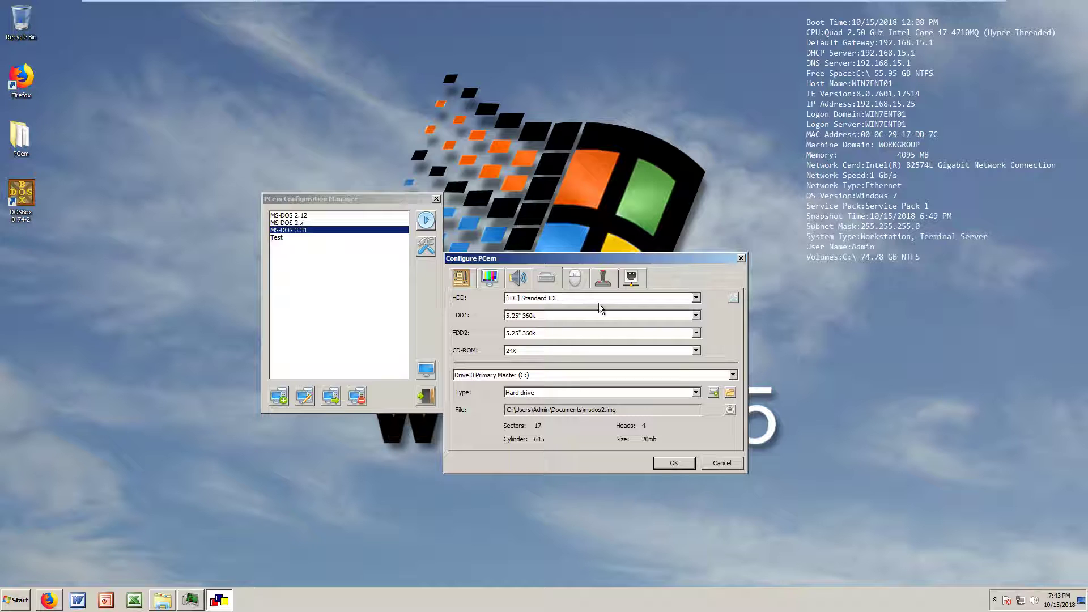
left_click(461, 278)
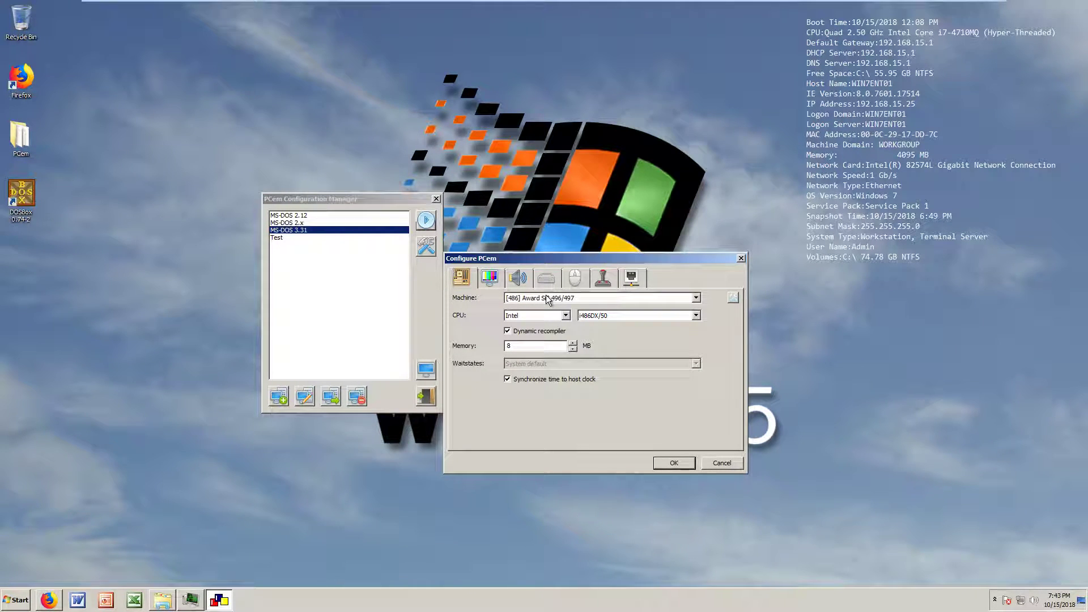
left_click(555, 285)
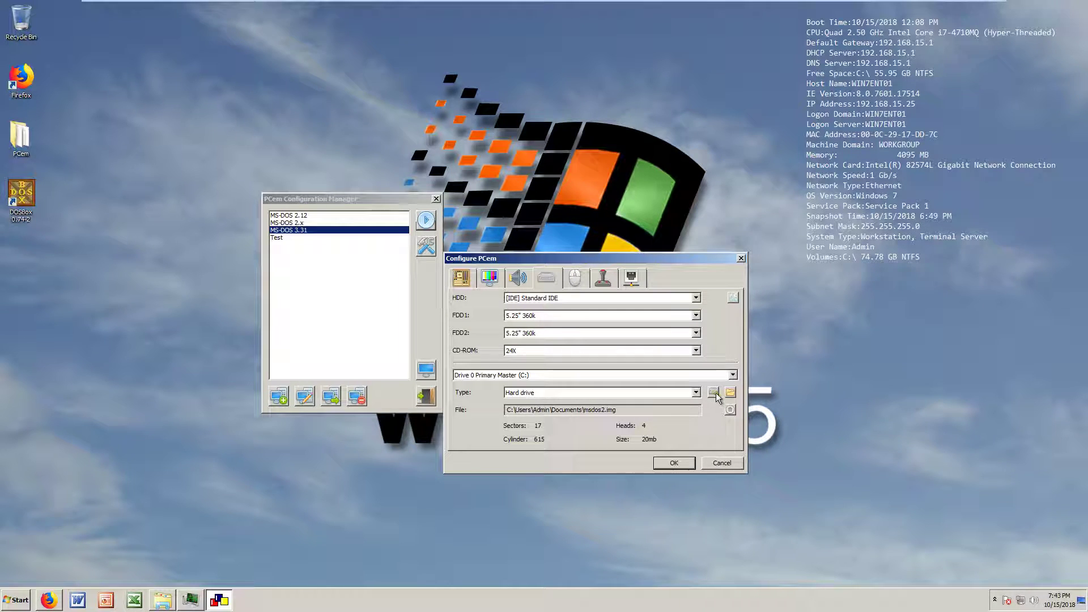
left_click_drag(623, 259, 616, 245)
left_click(567, 263)
left_click(595, 263)
left_click(623, 263)
left_click(453, 262)
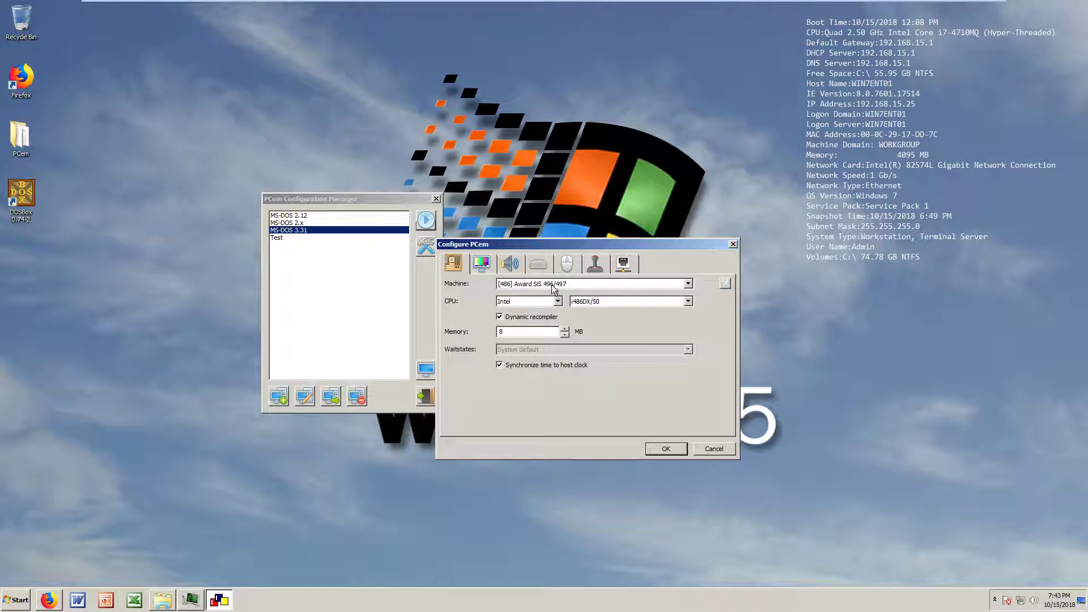
left_click(538, 263)
left_click(510, 263)
left_click(538, 263)
left_click(567, 262)
left_click(595, 263)
key("ctrl+Tab")
key("ctrl+Tab")
key("ctrl+Tab")
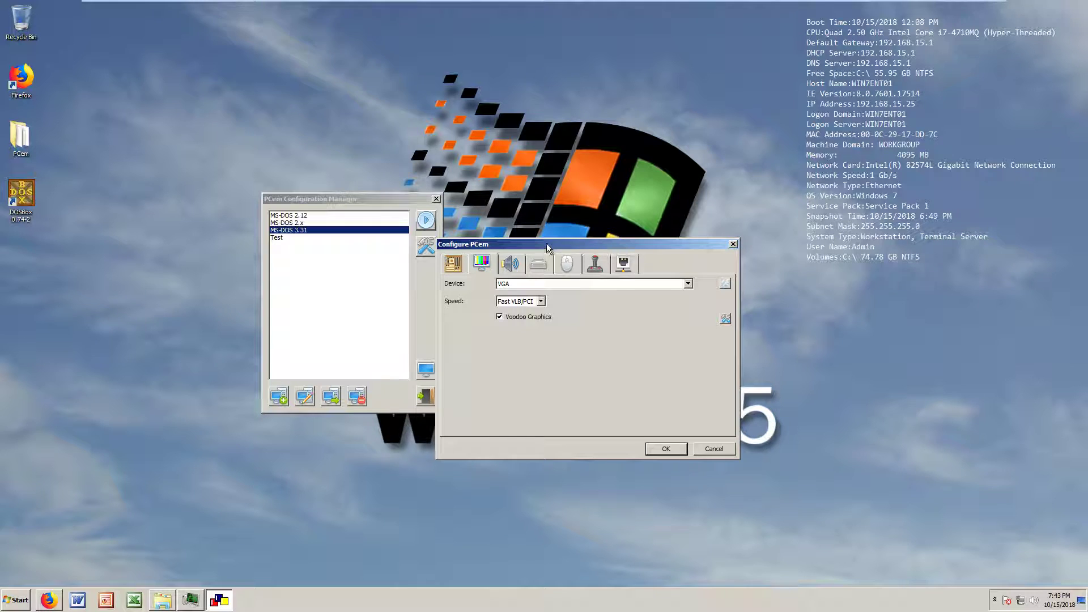
- Create a Type 02 20 MB hard disc image named mtaskin in Documents for the primary master drive
left_click(535, 270)
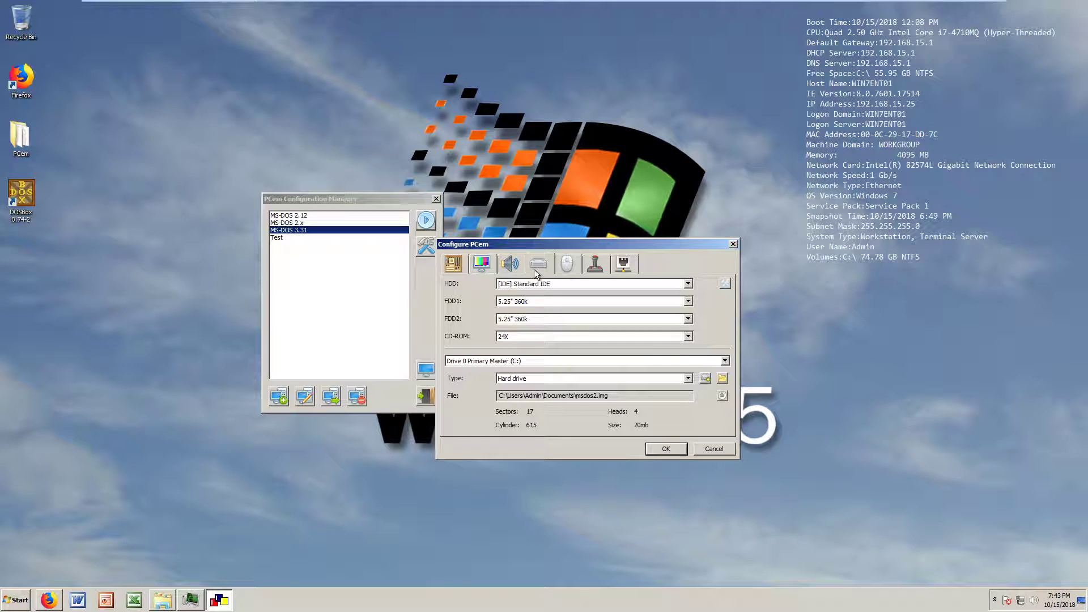
left_click(706, 378)
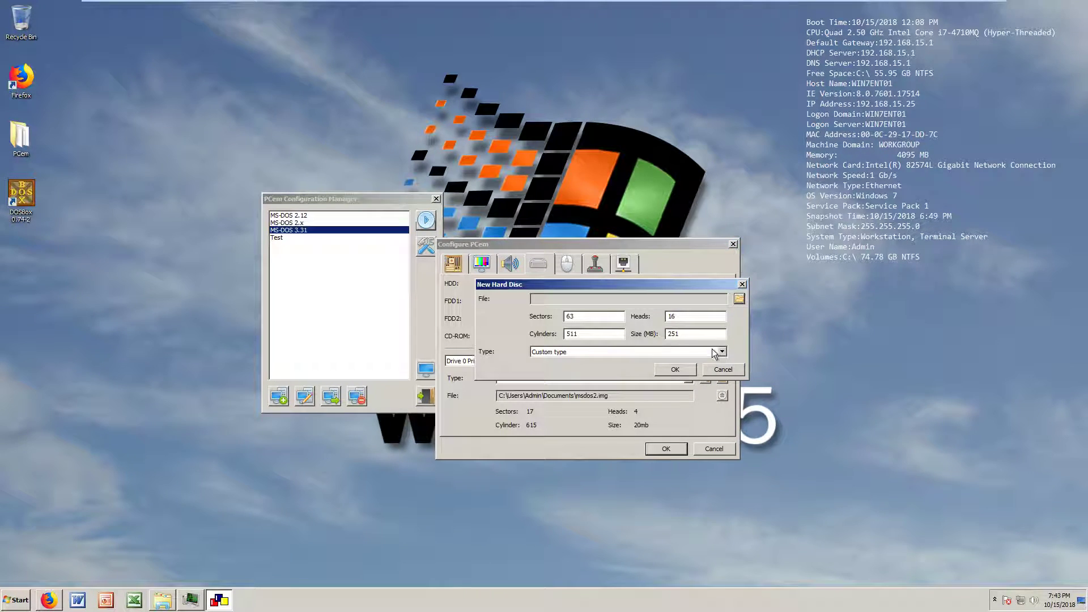
left_click(662, 352)
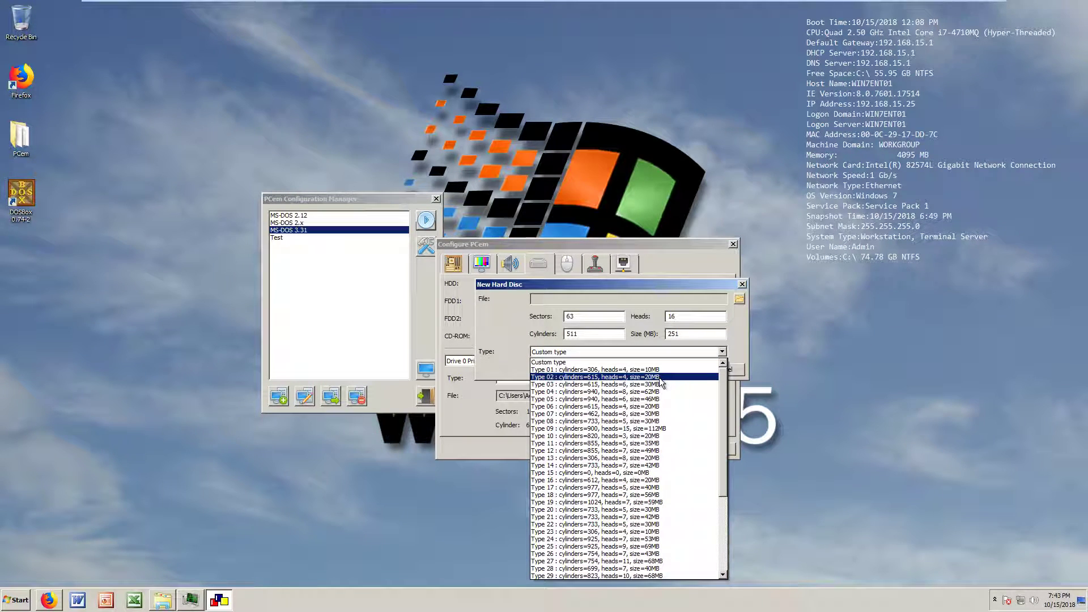
left_click(661, 377)
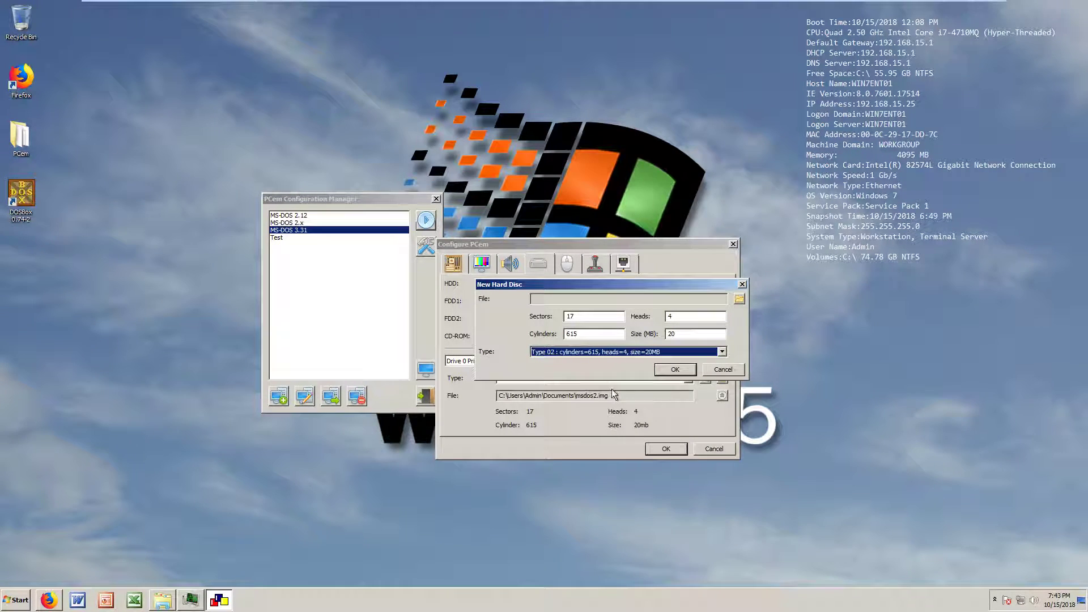
left_click(740, 302)
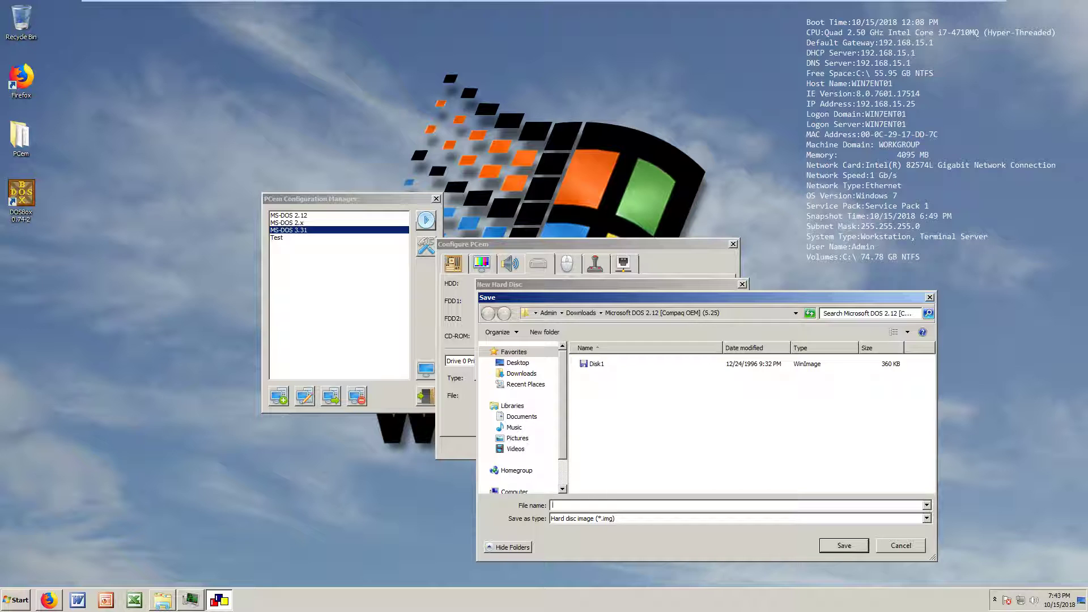
type("mtaskin")
left_click(522, 416)
left_click(843, 545)
left_click(675, 369)
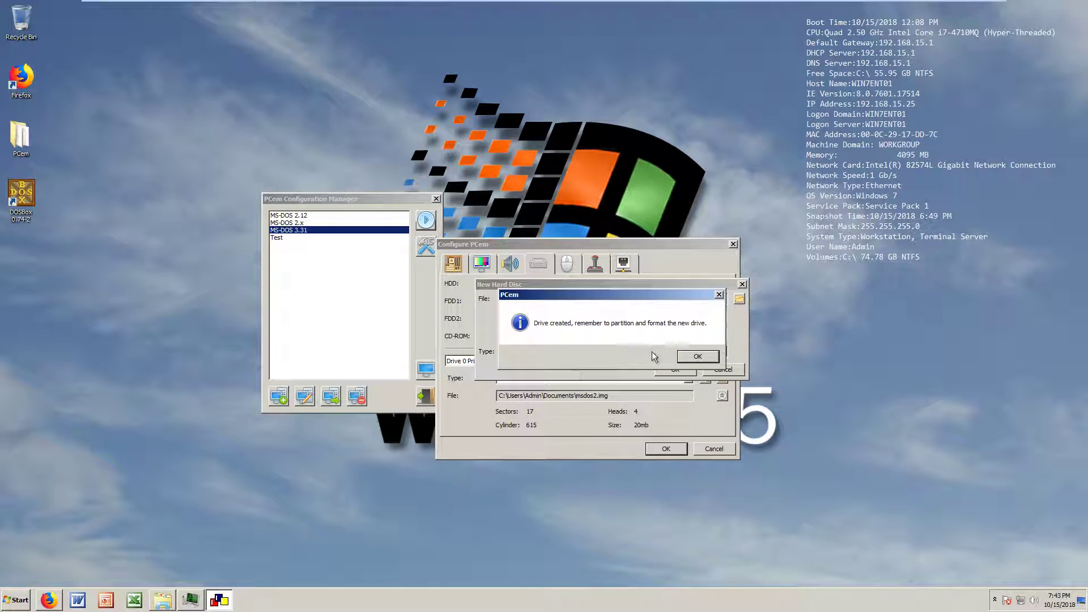
left_click(695, 356)
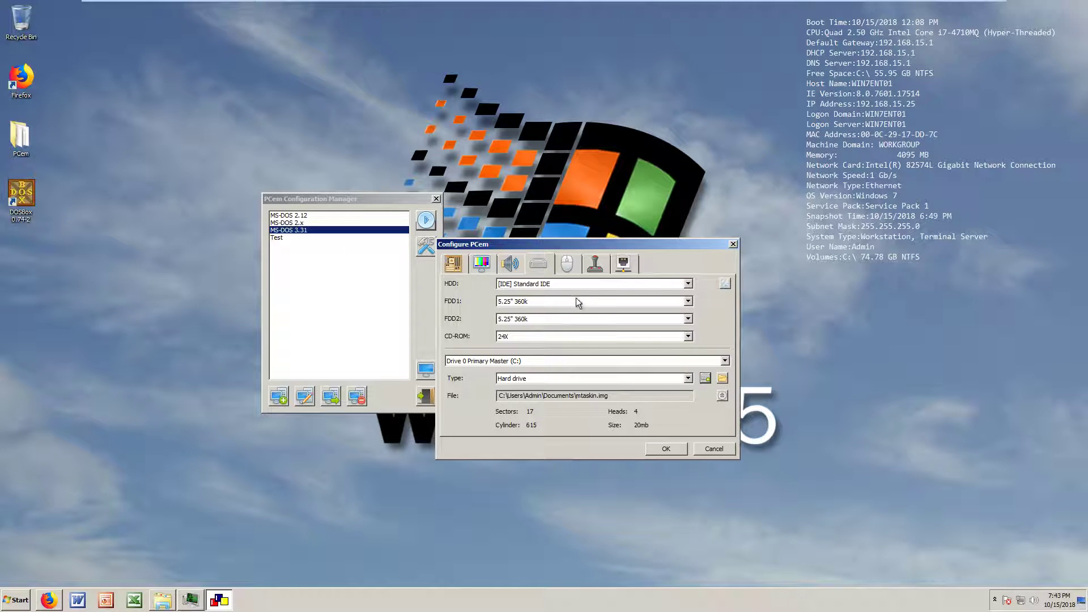
- Check the network card and the machine's CPU and memory settings
key("Right")
key("Right")
key("Right")
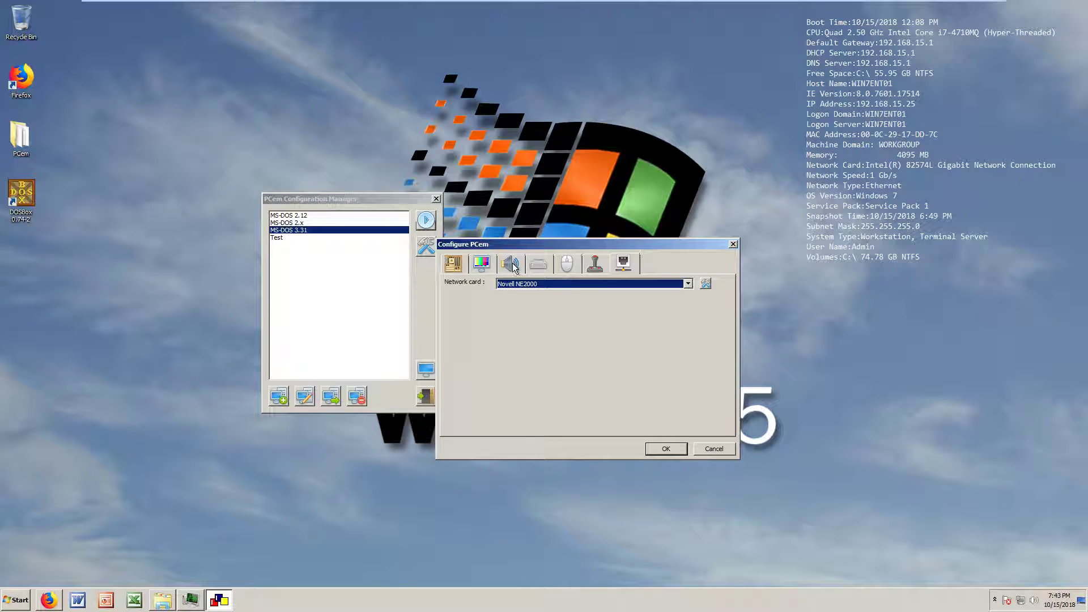
key("Left")
key("Left")
key("Left")
key("Left")
key("Left")
key("Left")
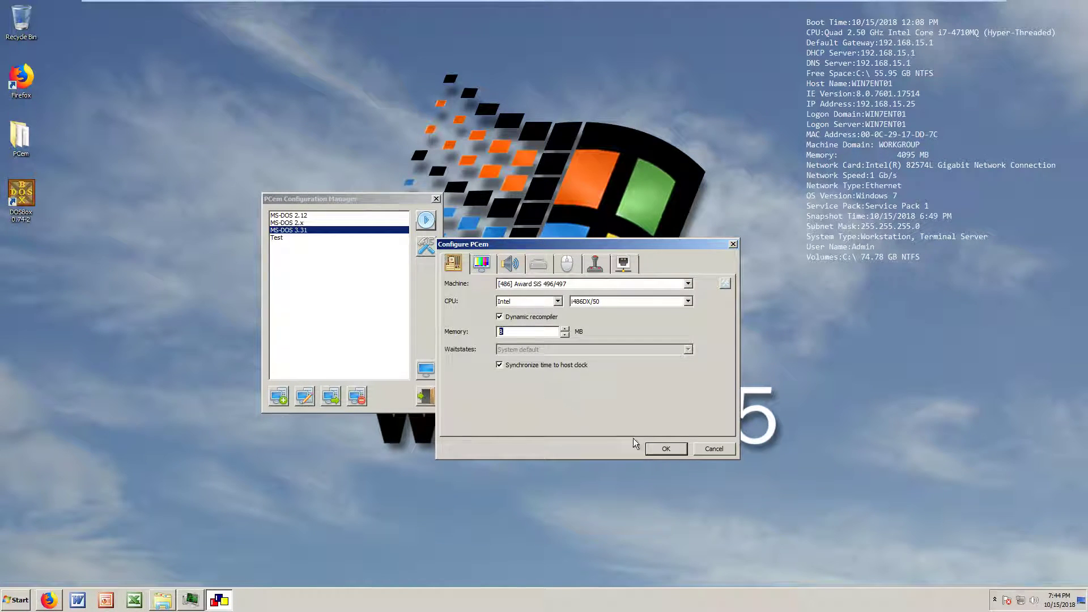
- Accept the configuration and boot the MS-DOS 4.00 machine into its BIOS setup
key("Return")
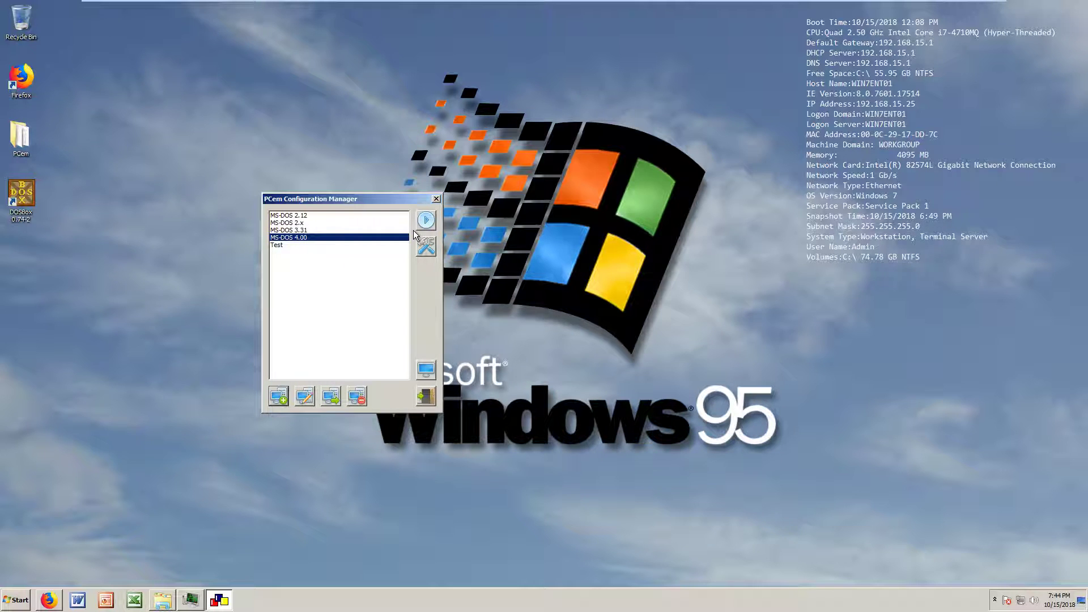
left_click(424, 222)
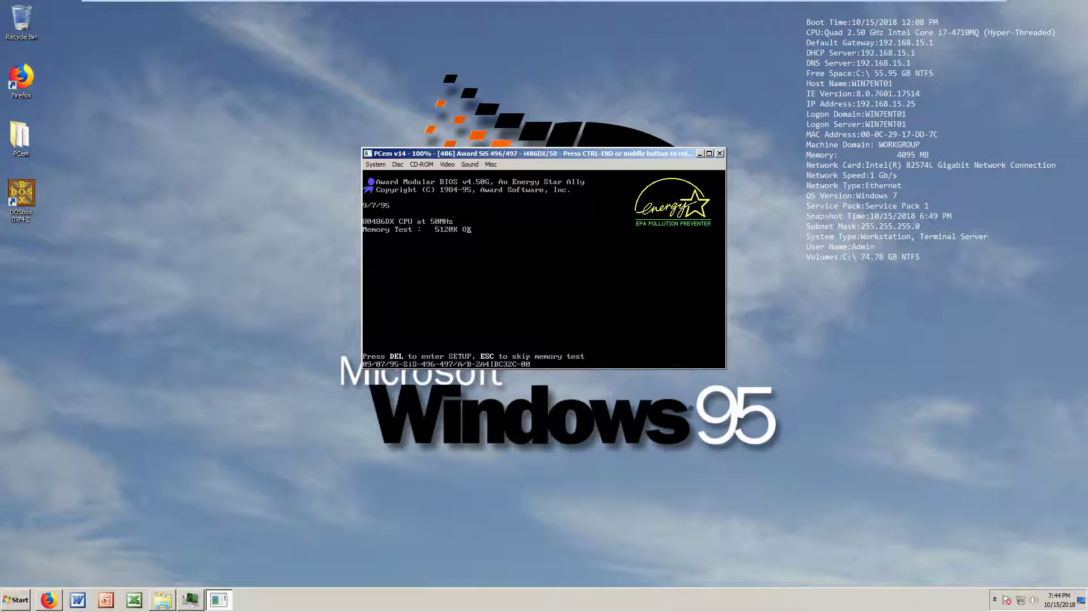
key("Delete")
- Run IDE HDD auto detection, accepting the LBA option for the primary master and skipping the other drives
key("Down")
key("Down")
key("Right")
key("Return")
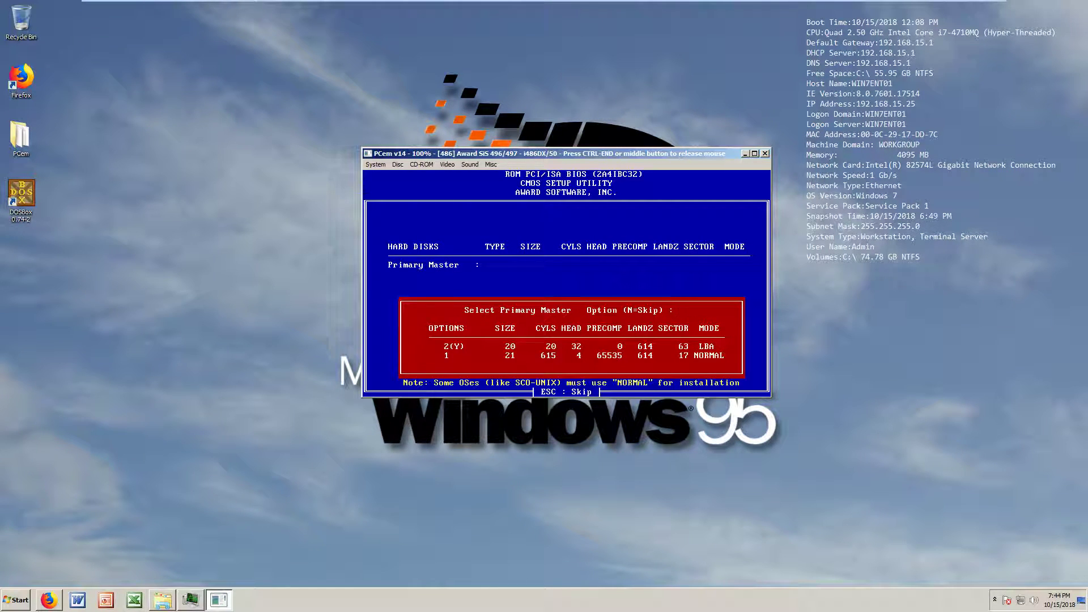
key("Return")
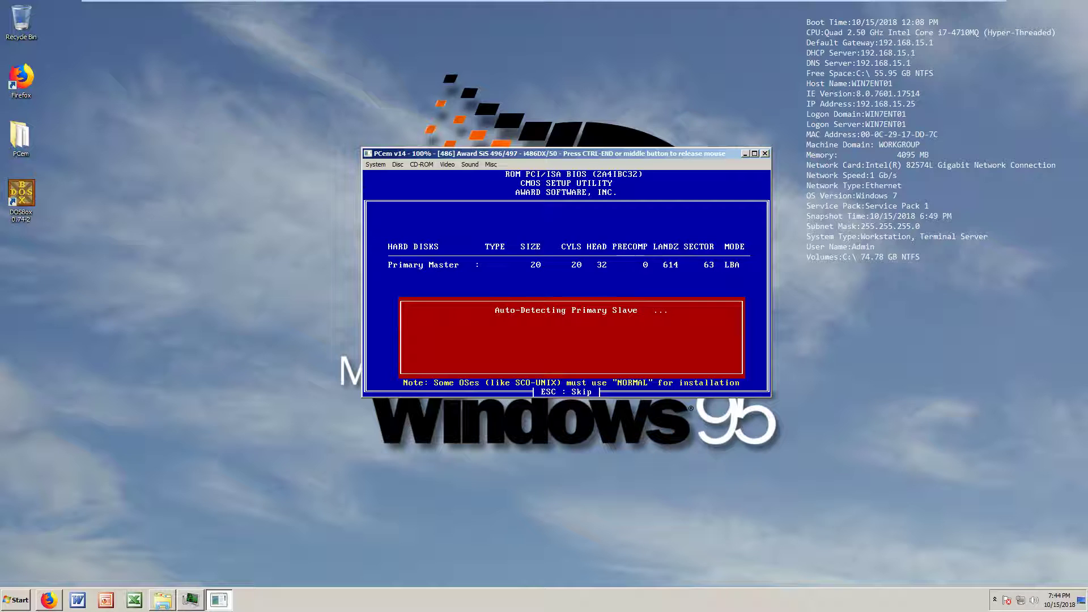
key("n")
key("n")
key("n")
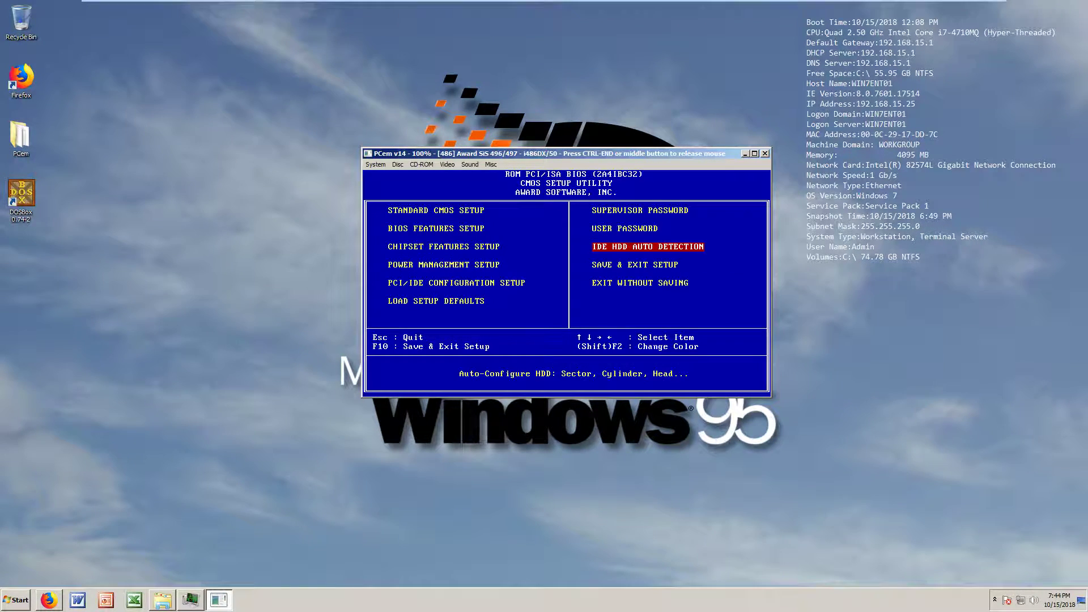
- Set floppy drives A and B to 360K, 5.25 in. in the standard CMOS setup
key("Left")
key("Up")
key("Up")
key("Return")
key("Down")
key("Down")
key("Down")
key("Down")
key("Down")
key("Down")
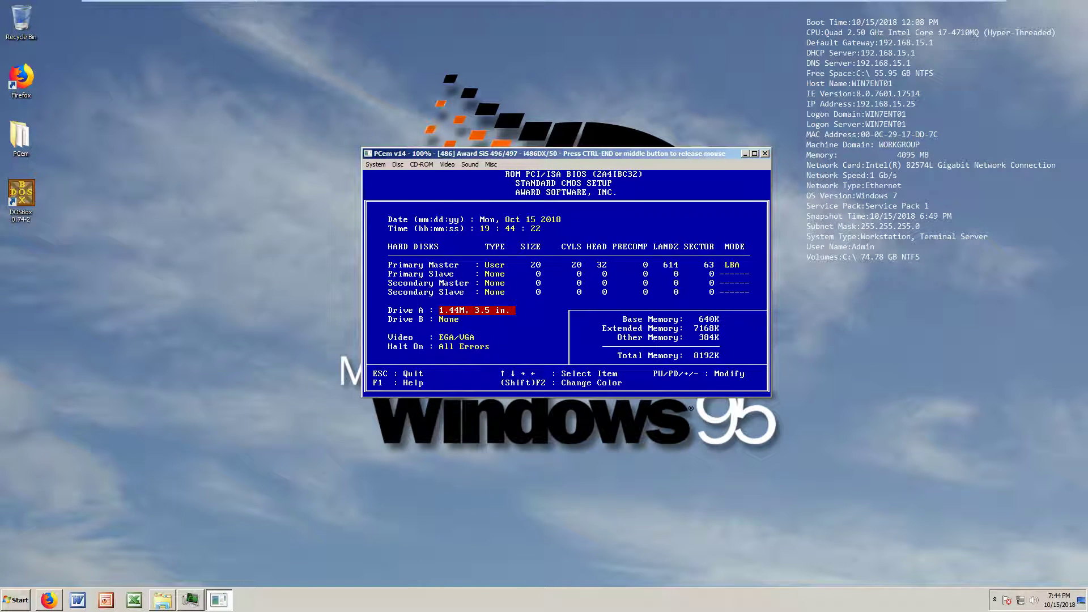
key("Page_Down")
key("Page_Down")
key("Down")
key("Page_Down")
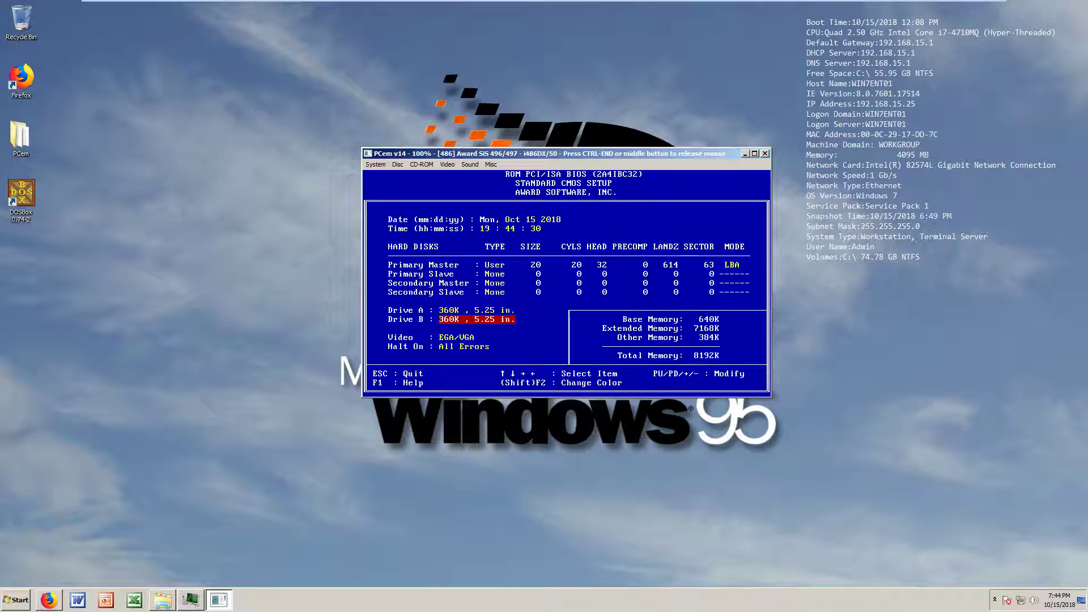
key("Escape")
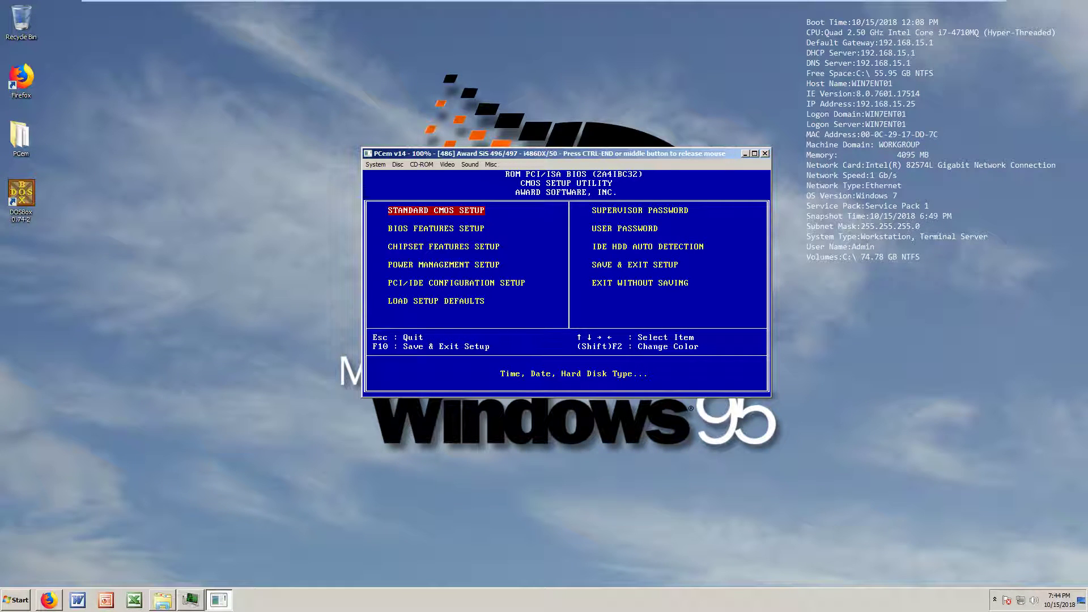
- Start saving the BIOS settings and load MSDOS400M-DISK1 from the Multitasking MS-DOS Version 4.00 (5.25) downloads folder into drive A
key("F10")
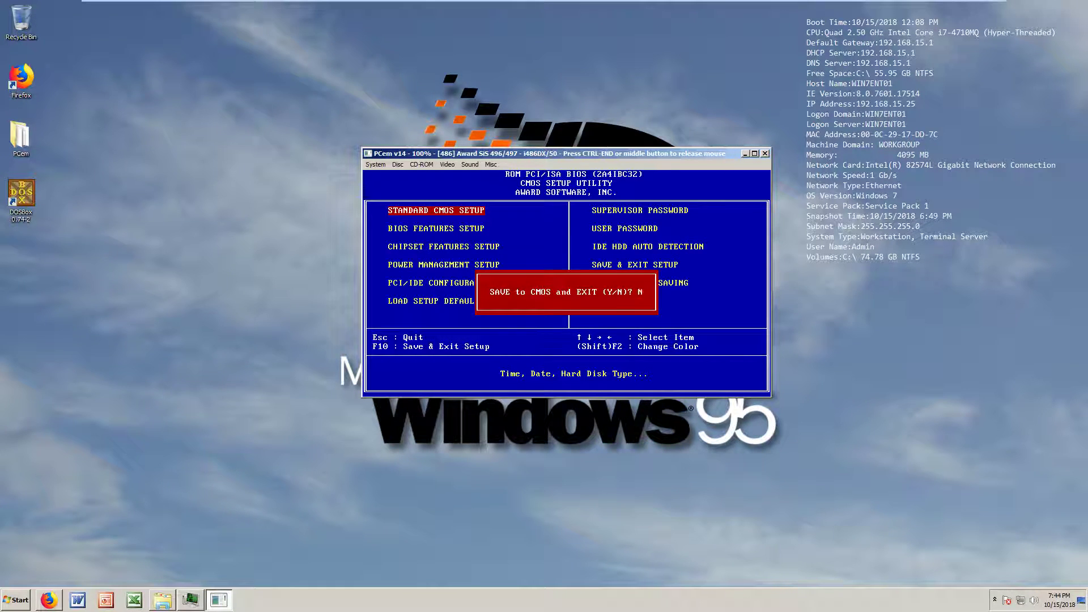
left_click(397, 164)
left_click(420, 174)
left_click(520, 374)
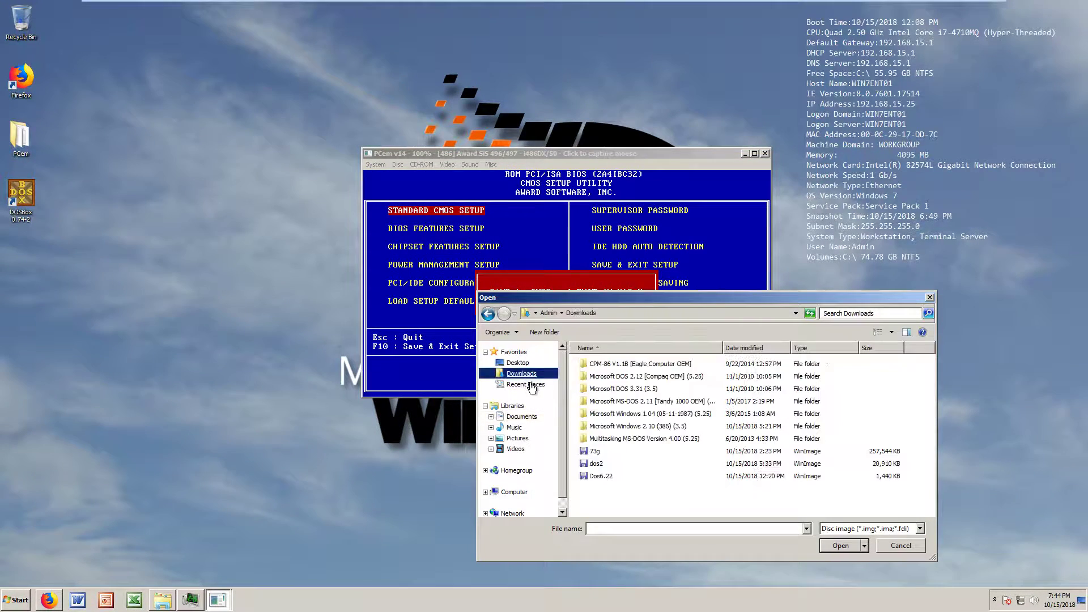
double_click(641, 440)
left_click(635, 376)
key("Return")
- Confirm saving to CMOS and exiting, boot from the floppy, and accept the current date and time
key("y")
key("Return")
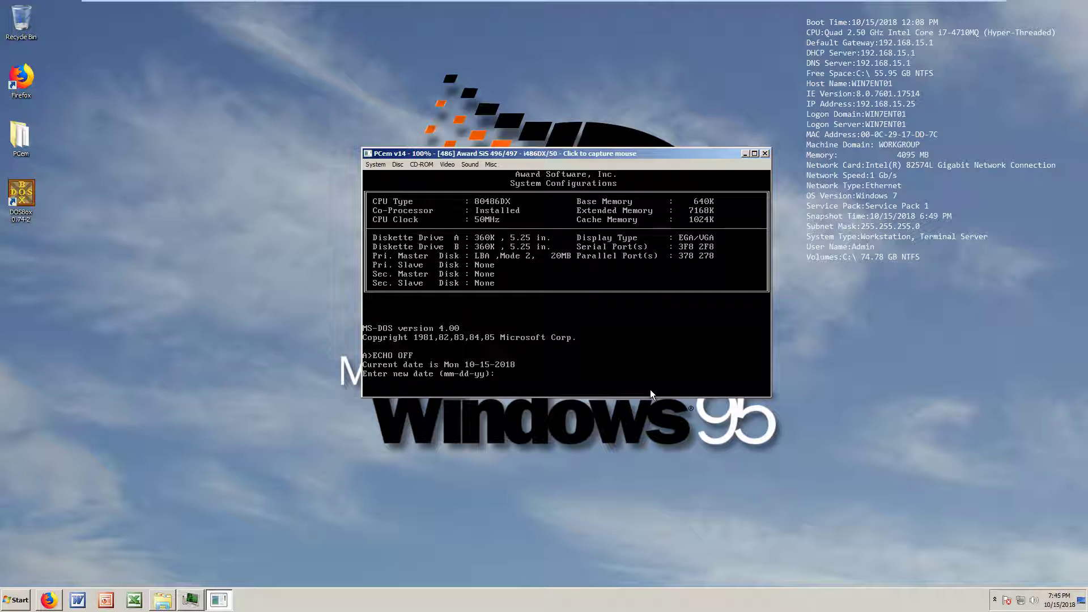
key("Return")
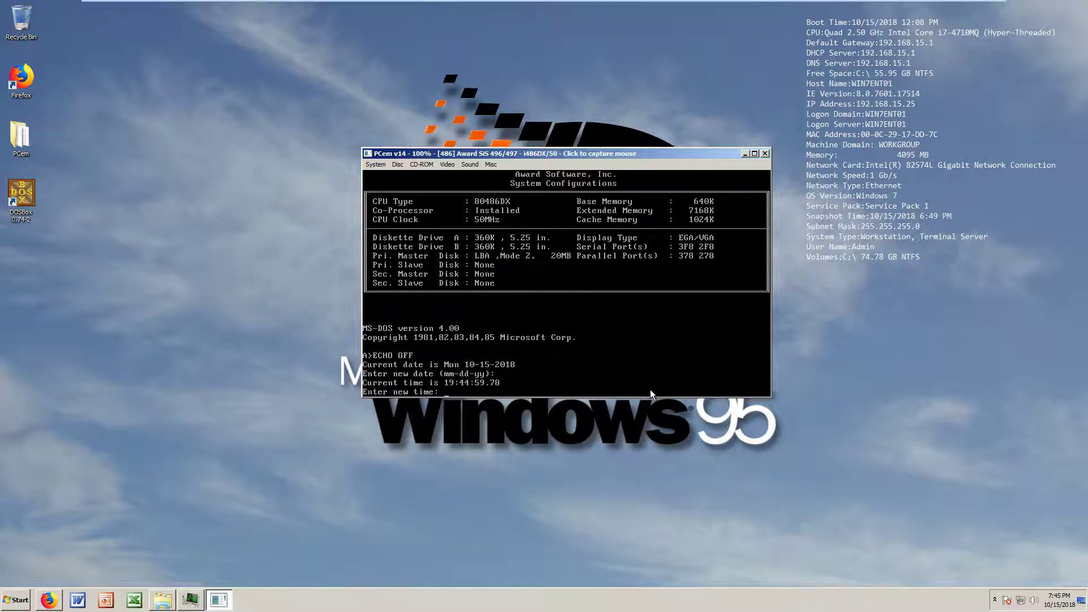
key("Return")
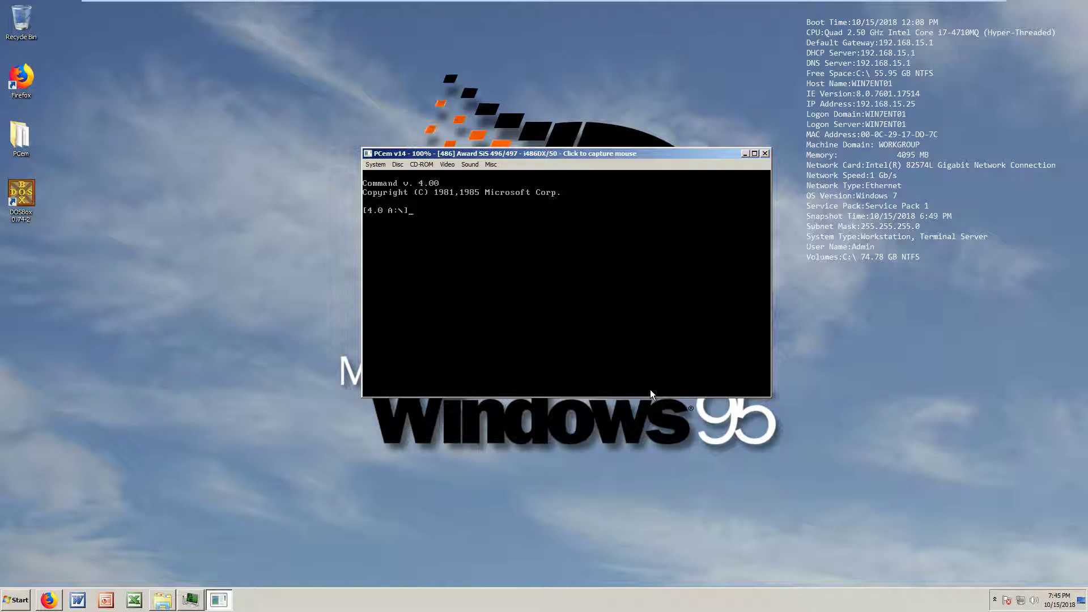
- List the root directory of drive A, change to the BIN directory and list its files
type("dir")
key("Return")
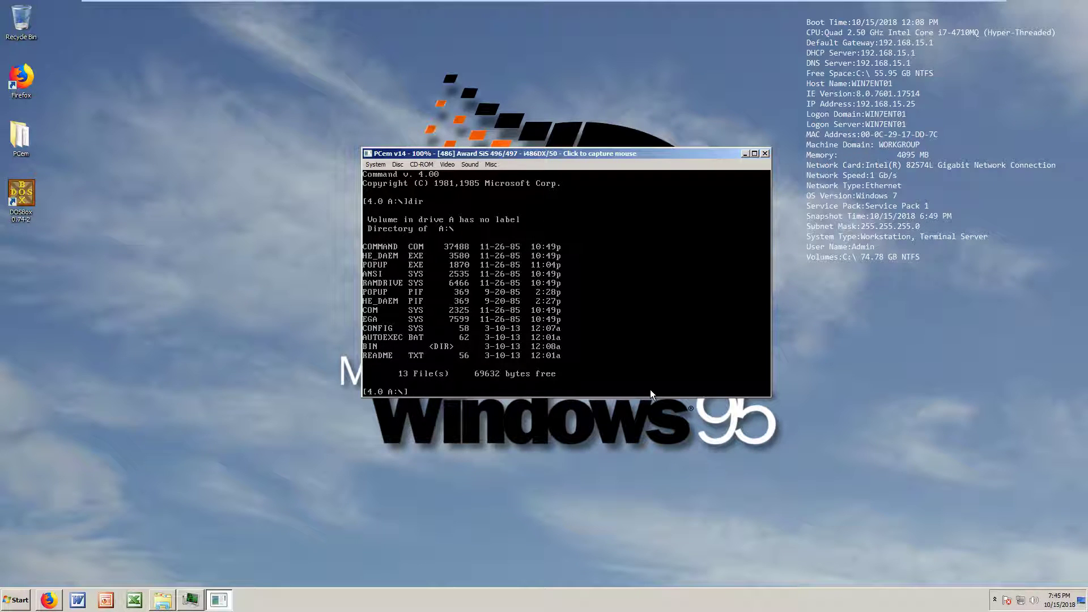
type("bin")
key("Return")
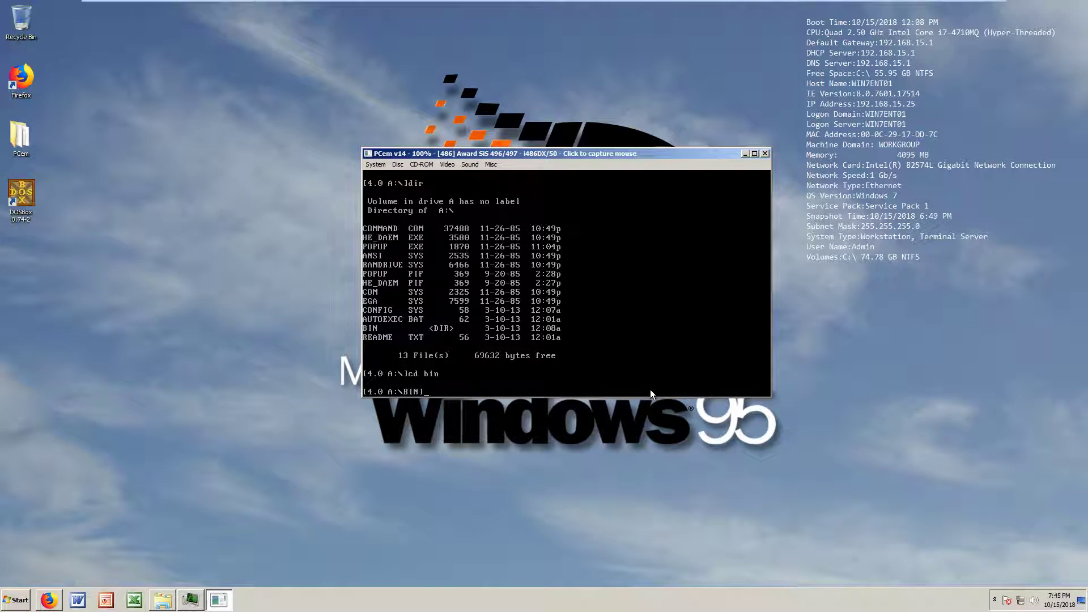
type("dir")
key("Return")
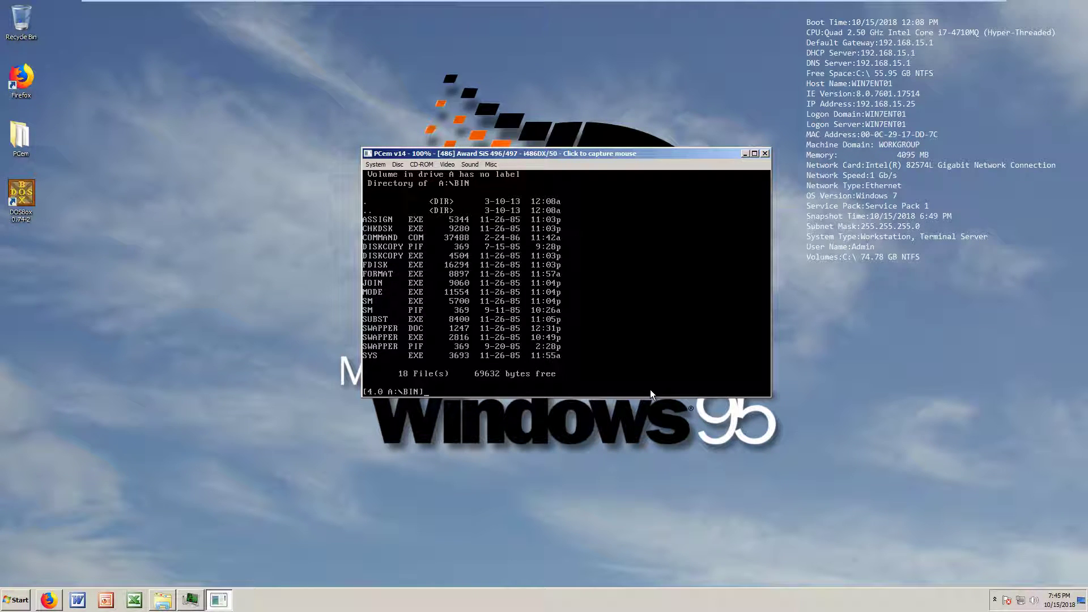
- Run fdisk to create a DOS partition using the entire fixed disk, restart from the floppy, and accept the date and time
type("fdisk")
key("Return")
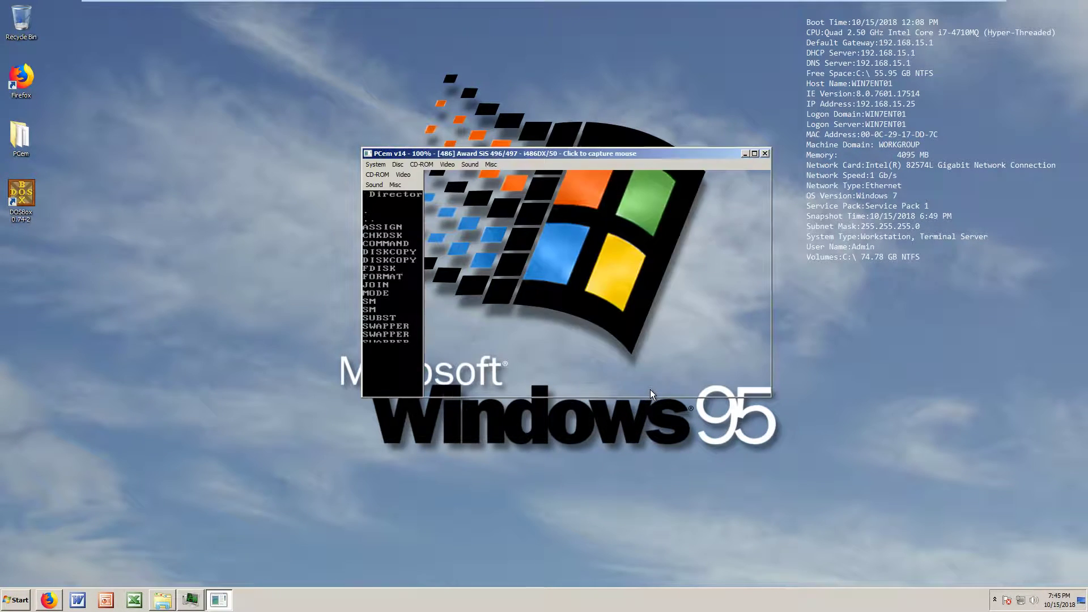
key("Return")
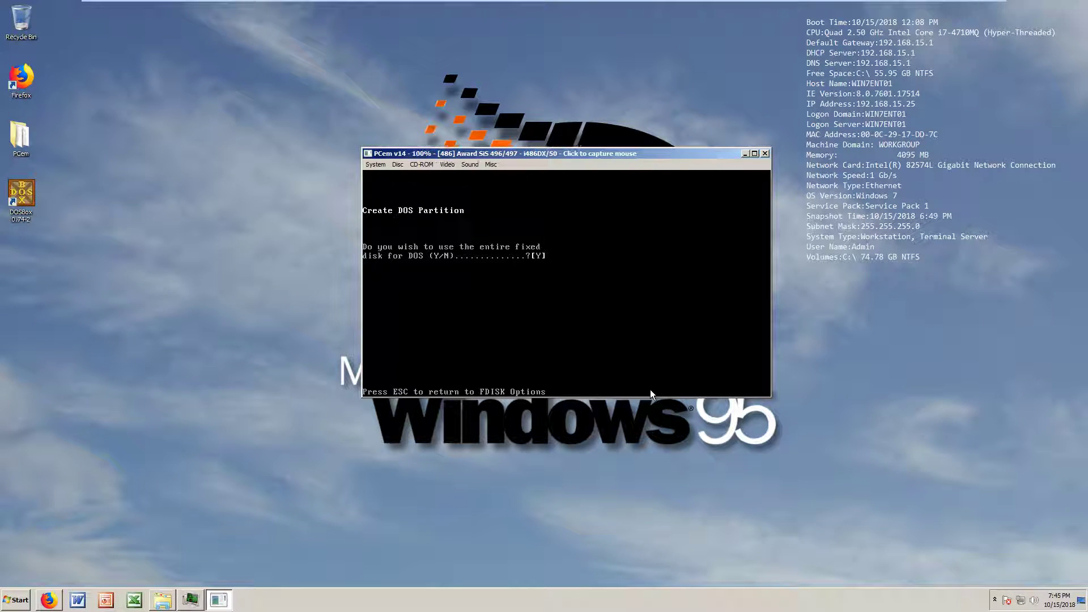
key("Return")
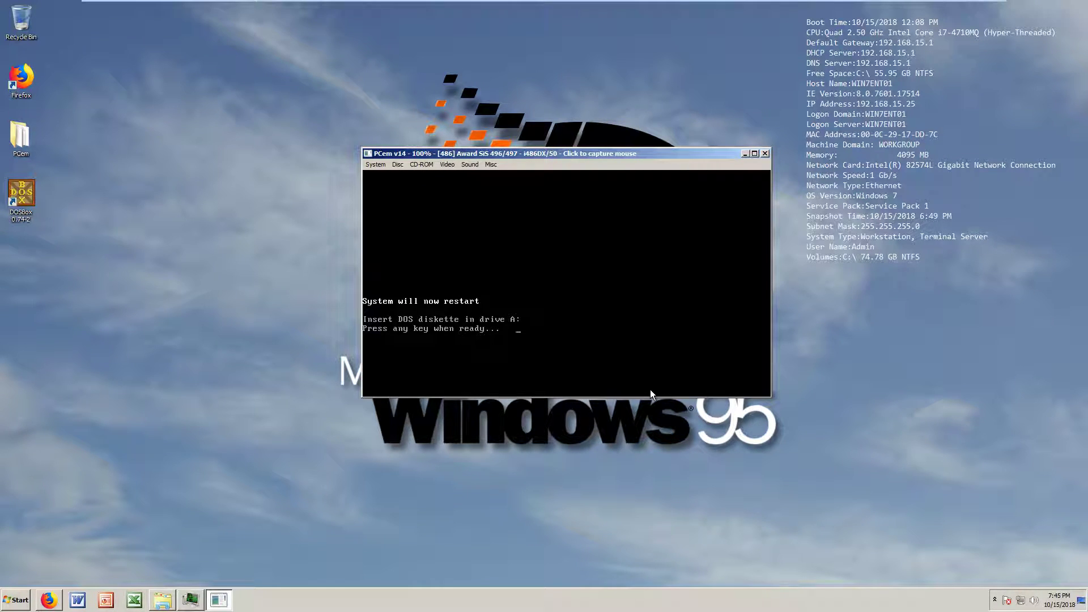
key("Return")
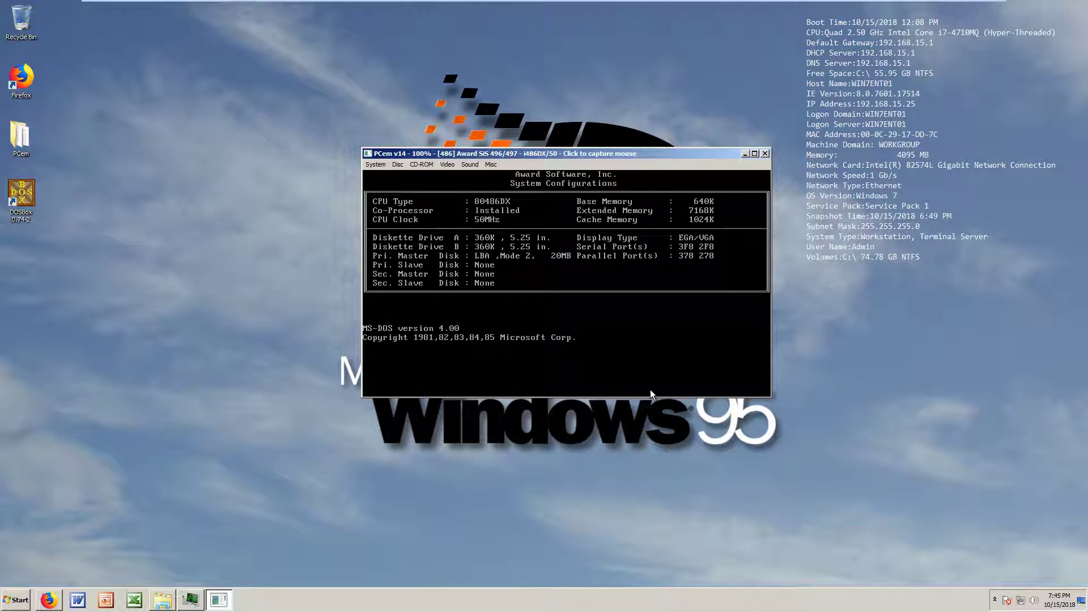
key("Return")
key("Return")
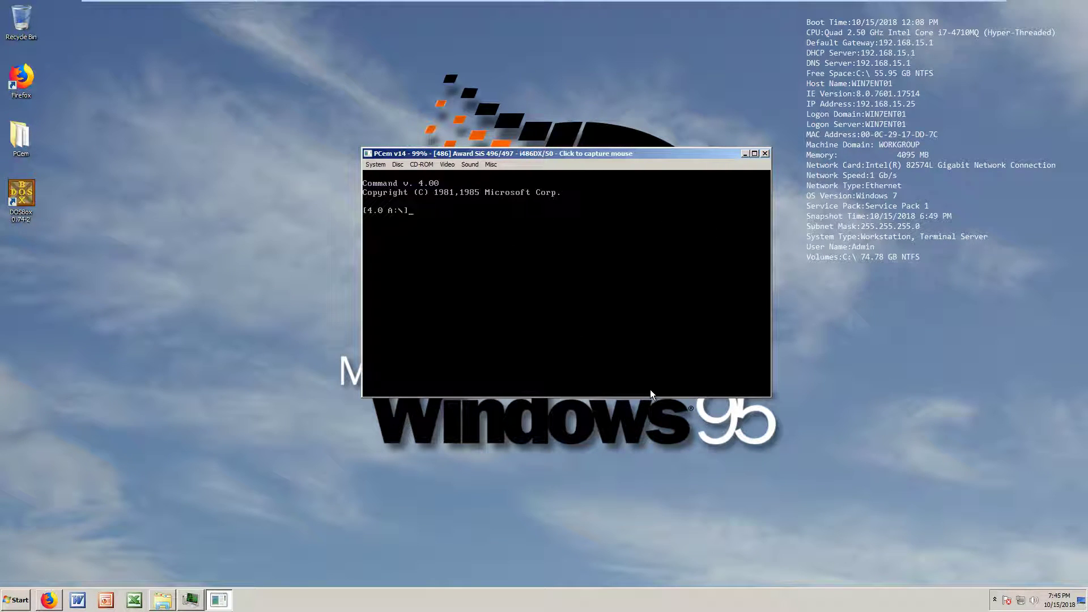
- Format drive C from the BIN directory of drive A, agreeing to erase its data
type("cd bin")
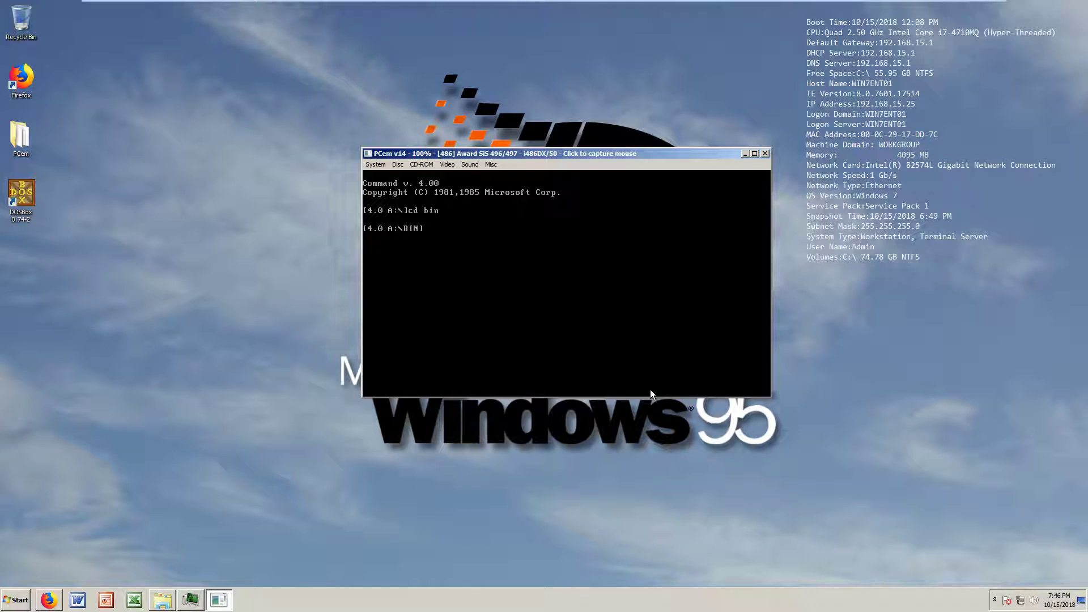
type("format c:")
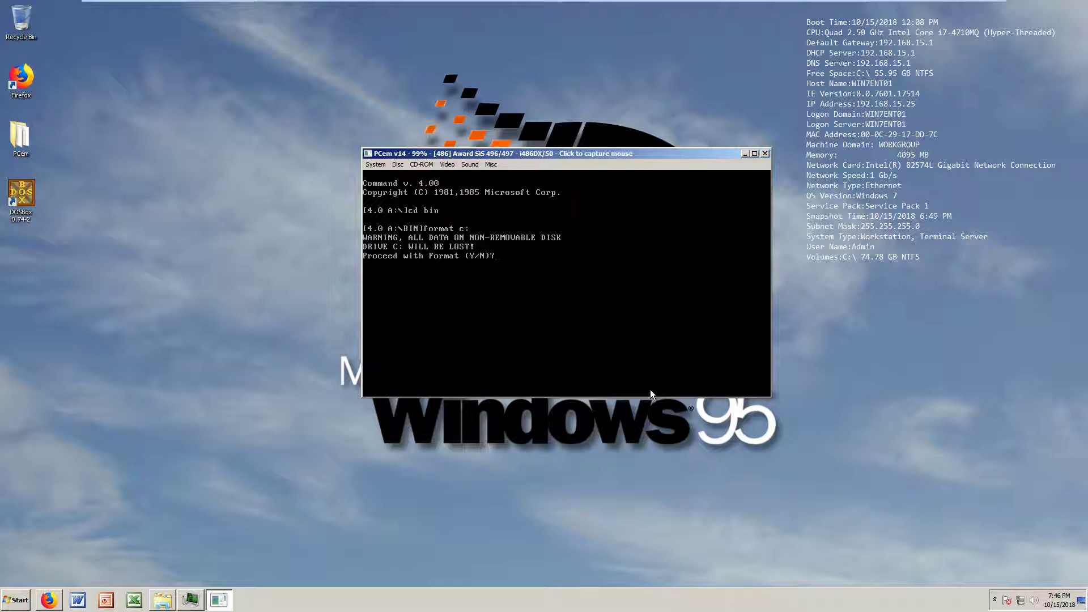
type("y")
key("Return")
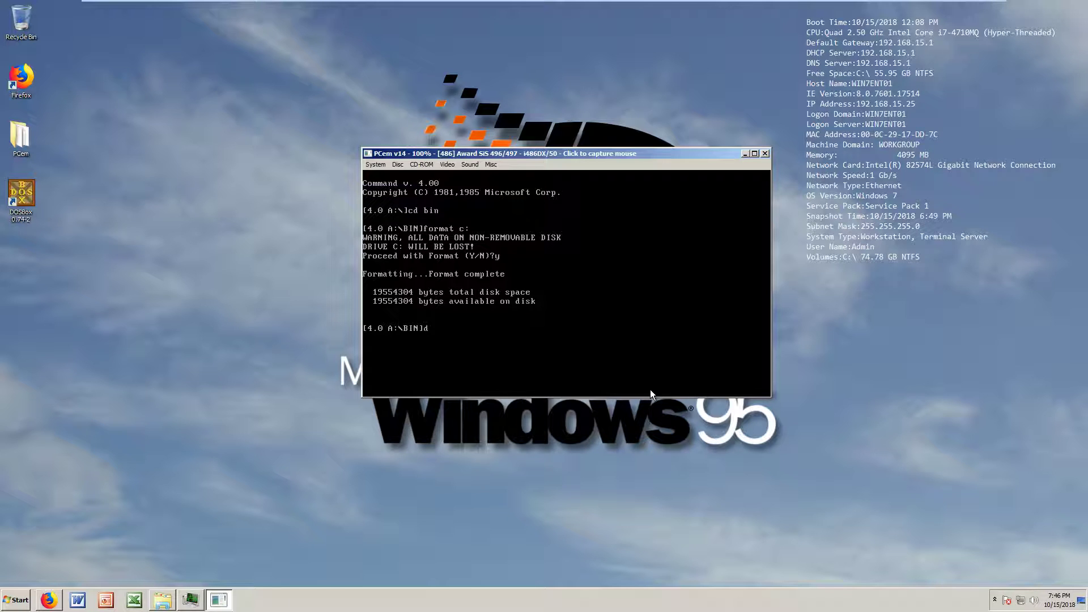
- List the BIN directory, go back to the root of drive A, and transfer the system to drive C with sys c:
type("ir")
key("Return")
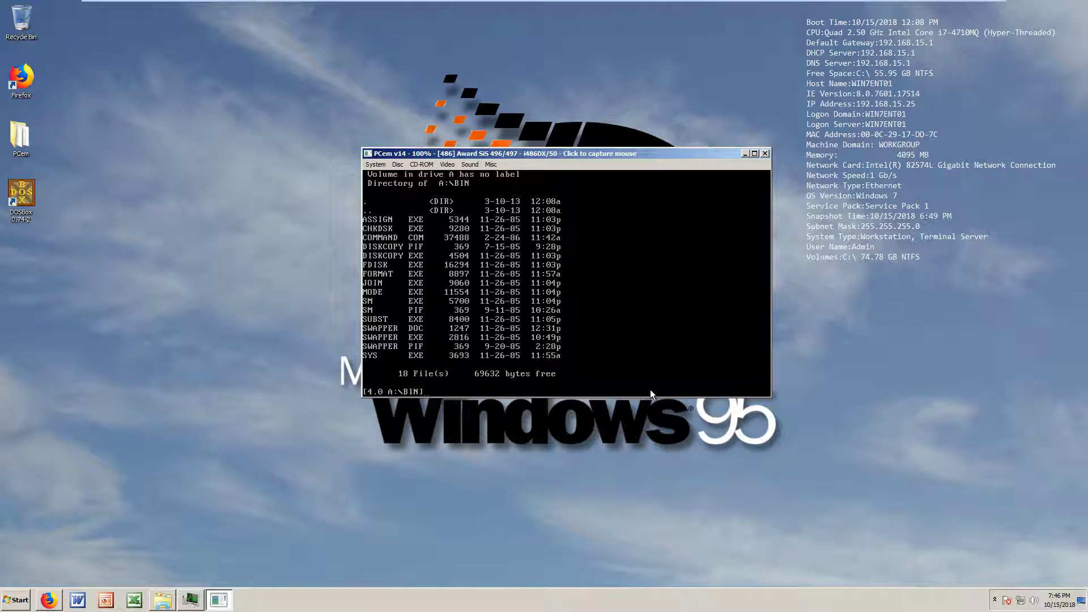
type("cd ..")
key("Return")
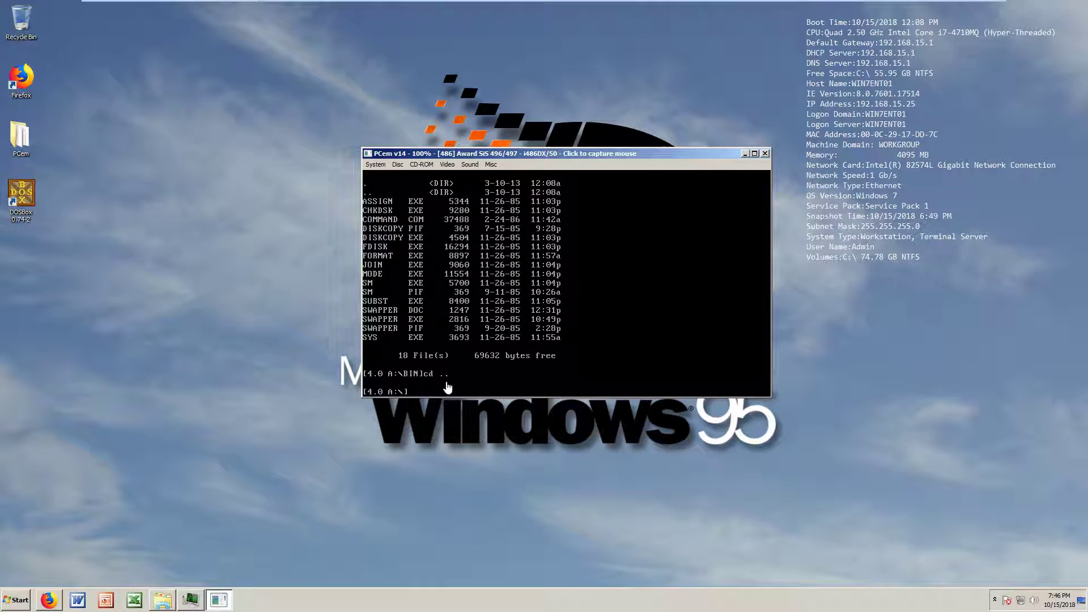
type("ys")
key("BackSpace")
key("BackSpace")
type("s c:")
key("Return")
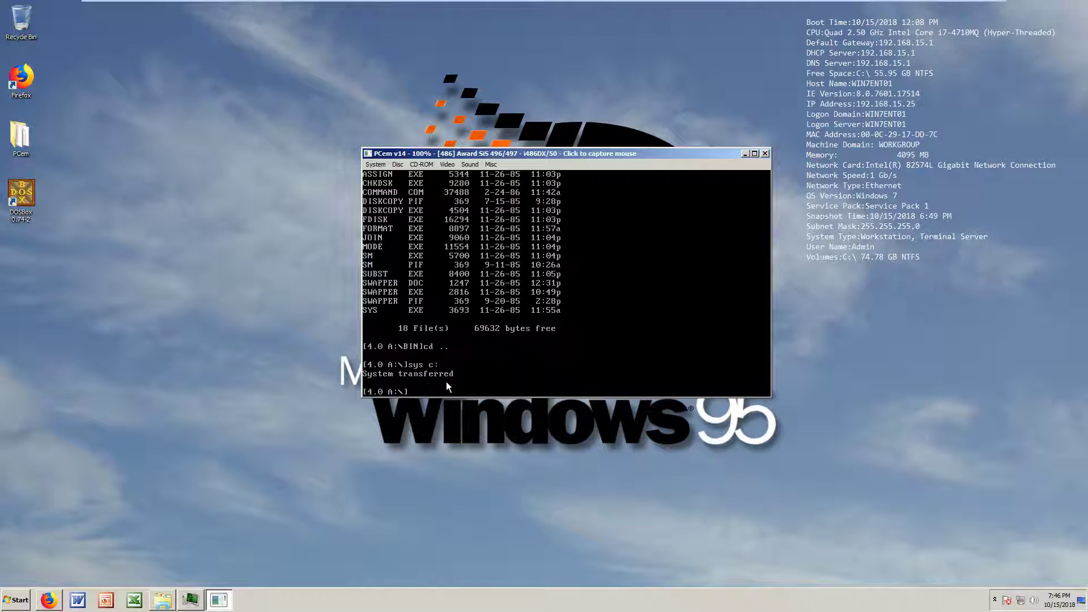
- Create the directory C:\dos and copy the files of A:\ into it, plus command.com into C:\
type("md c:\\dos")
key("Return")
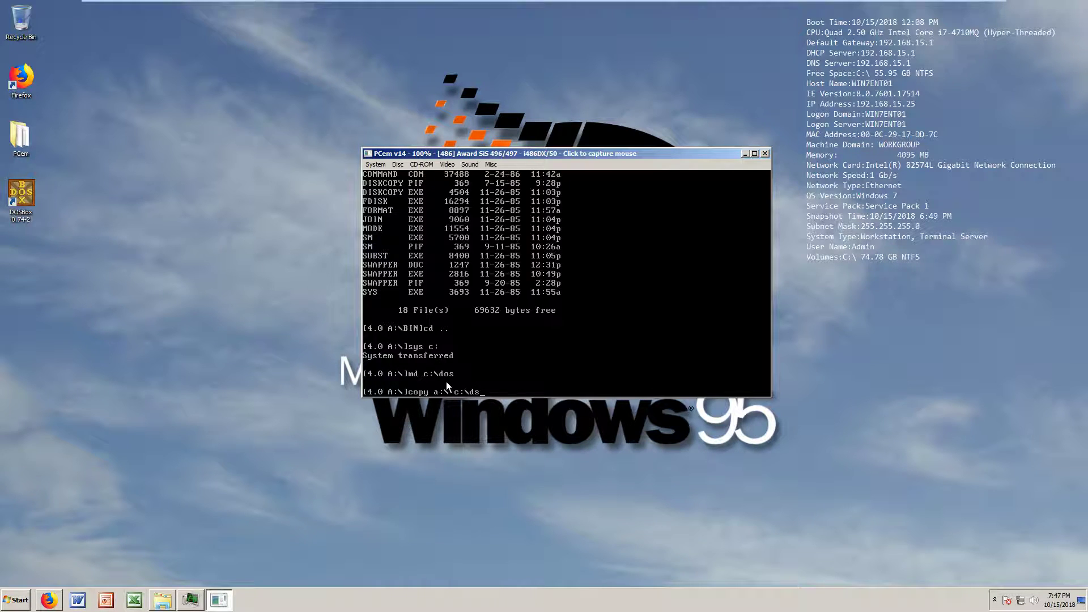
type("s")
key("Return")
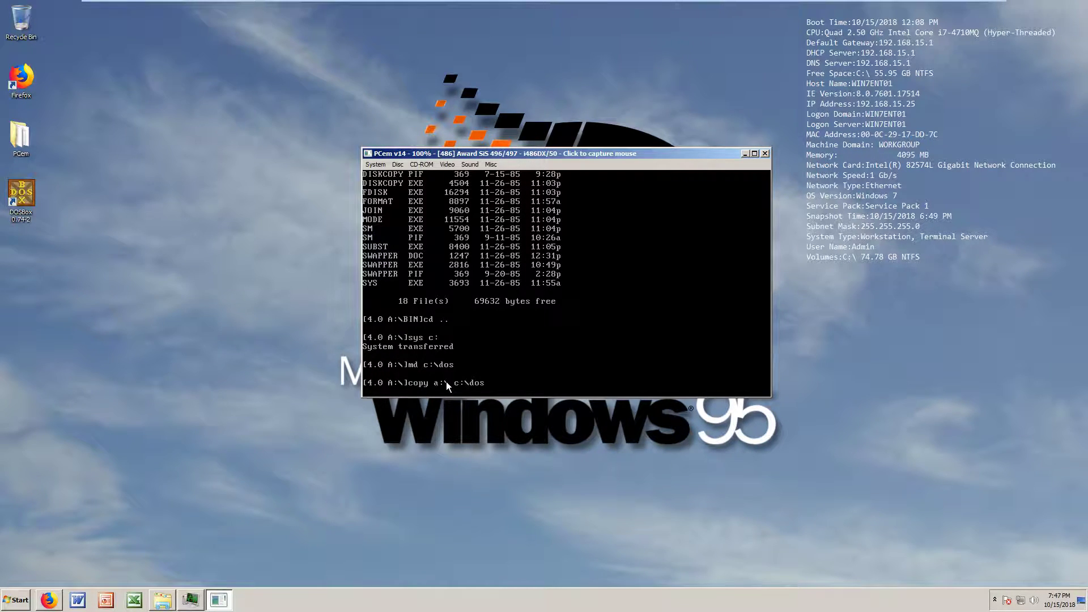
key("Return")
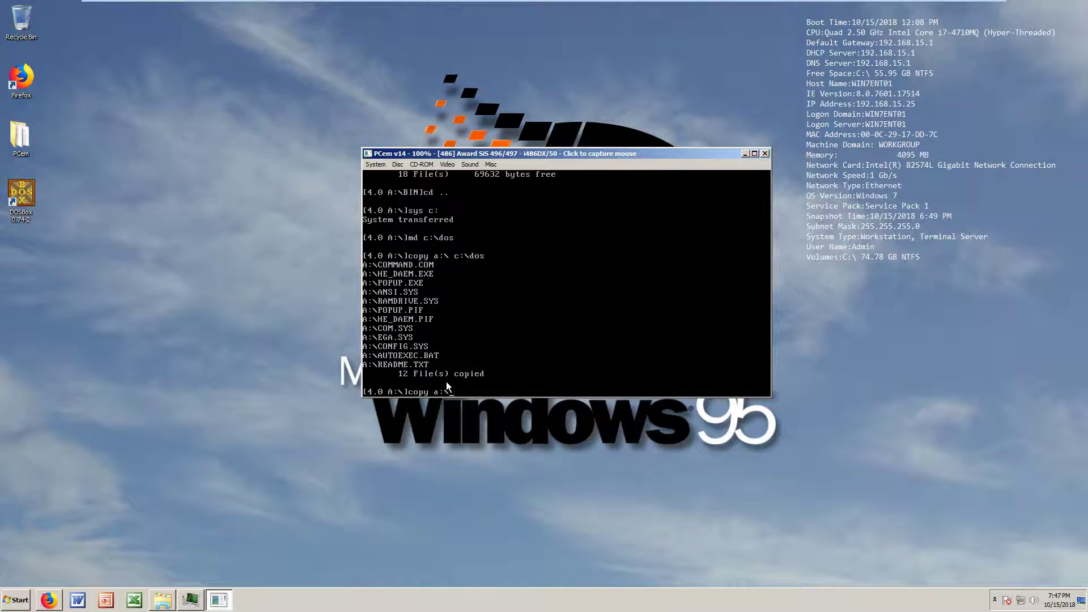
type("command.com c:\\")
key("Return")
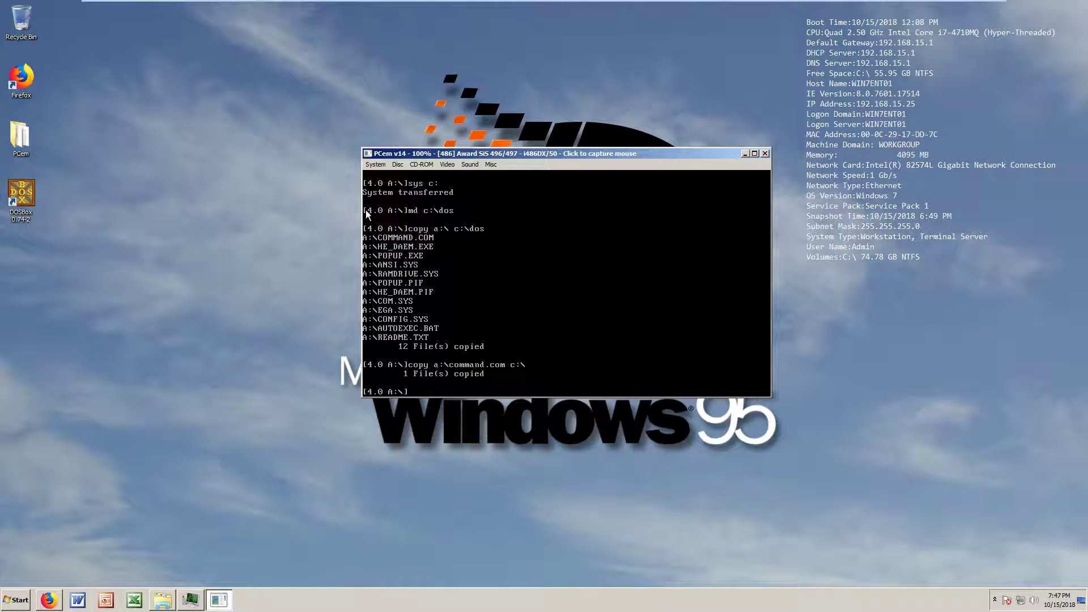
- Change the floppy image in drive A to MSDOS400M-DISK2 and list its directory
left_click(398, 164)
left_click(420, 174)
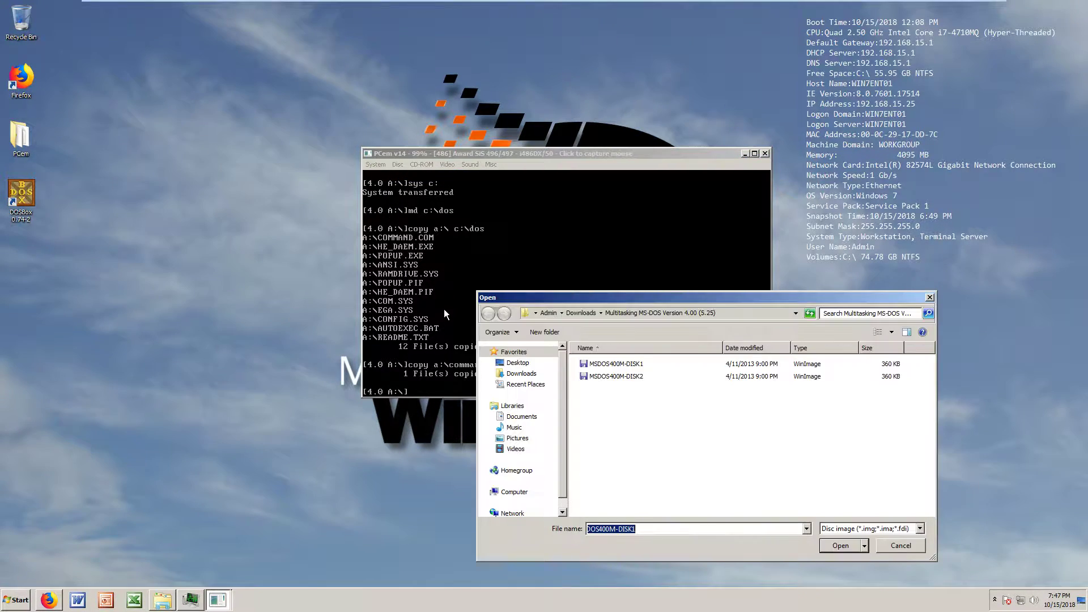
double_click(590, 377)
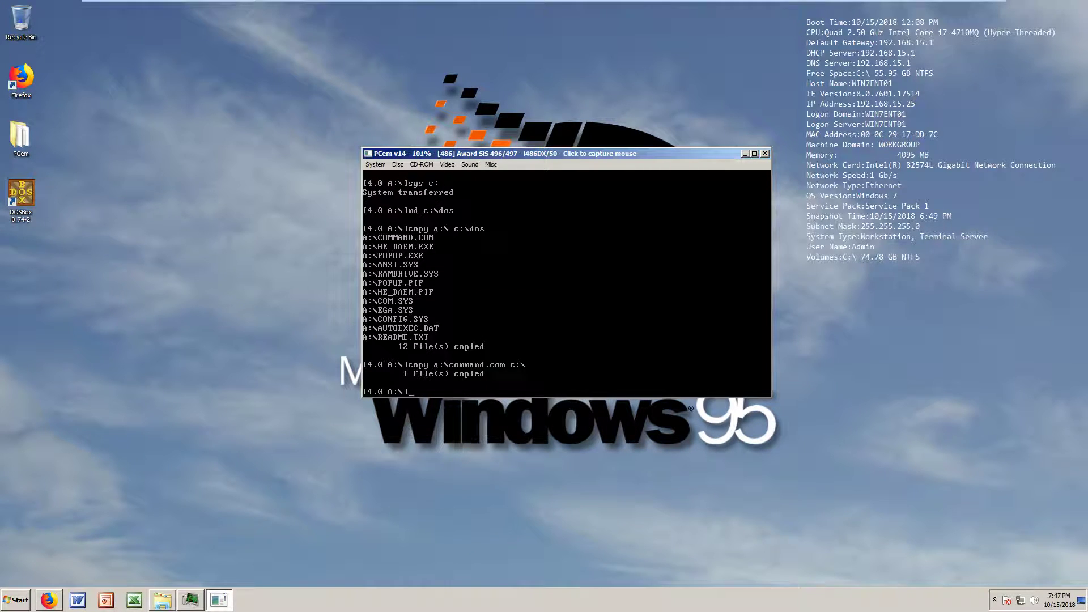
left_click(590, 377)
type("dir")
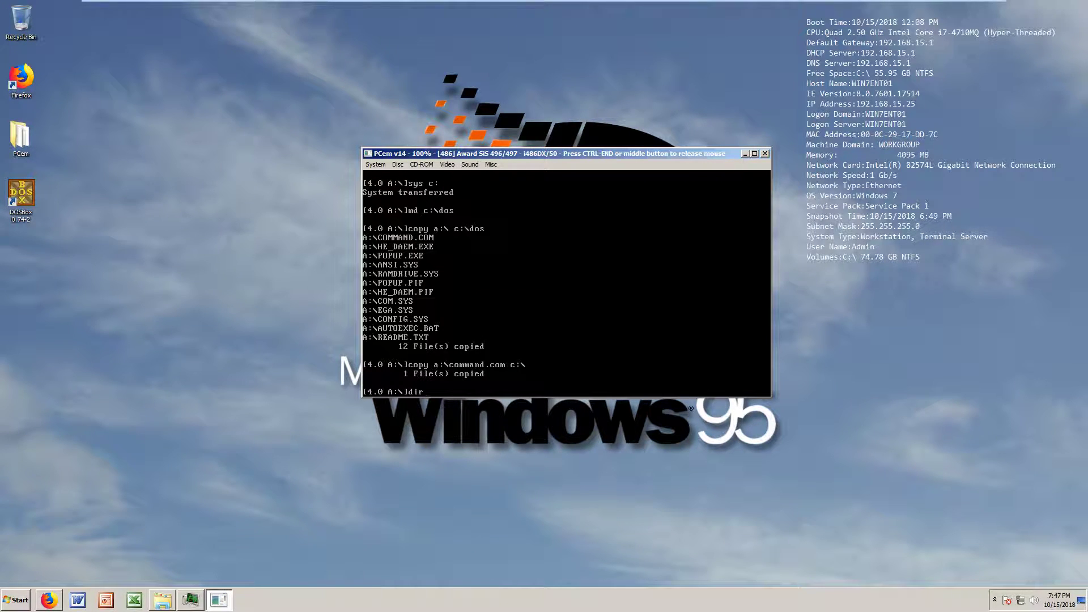
key("Return")
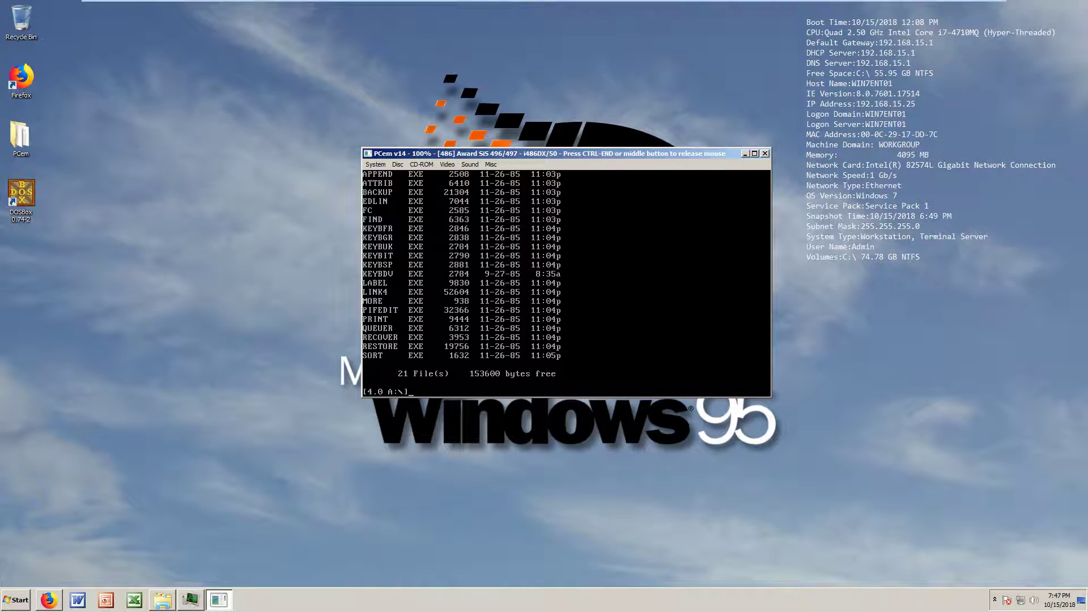
- Copy all files from A:\ to C:\dos and switch to drive C
type("copy a:\\ c:\\dos")
key("Return")
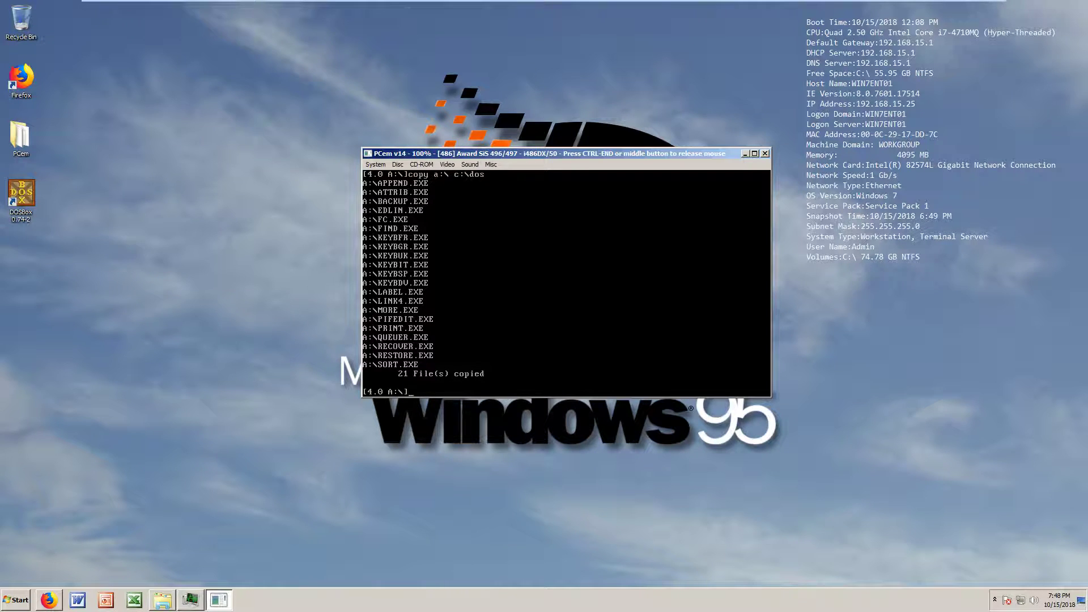
key("Return")
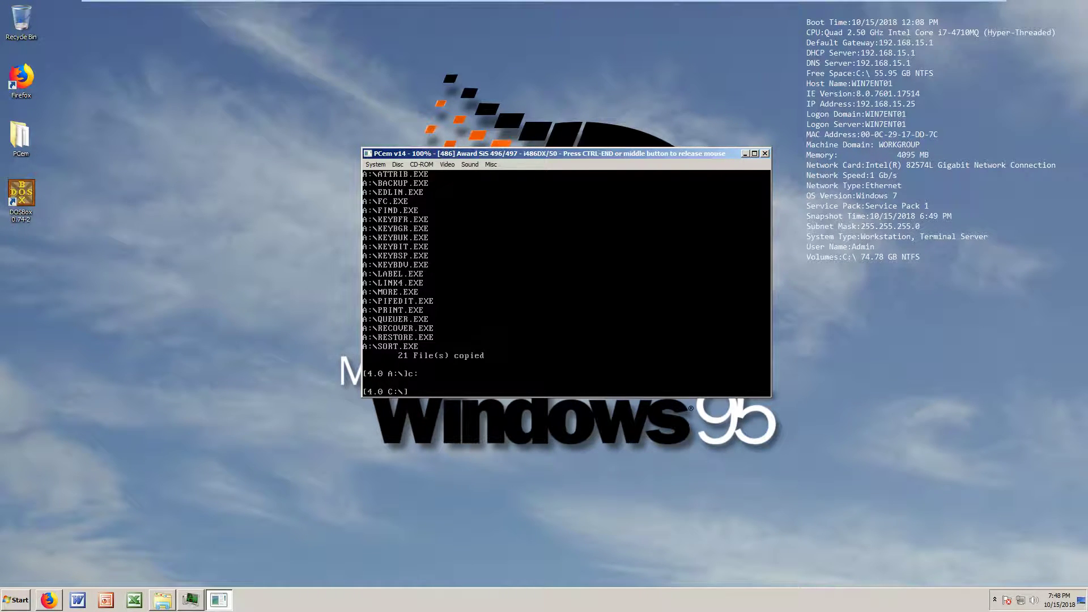
- List the root directory of drive C, change to the DOS directory and list its files
type("dir")
key("Return")
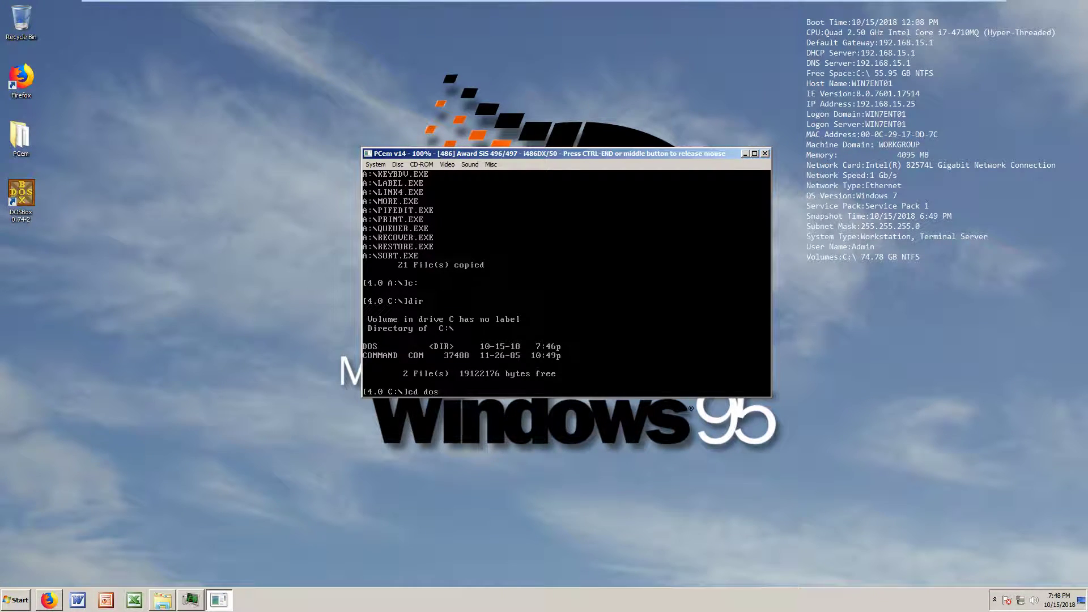
type("cd dos")
key("Return")
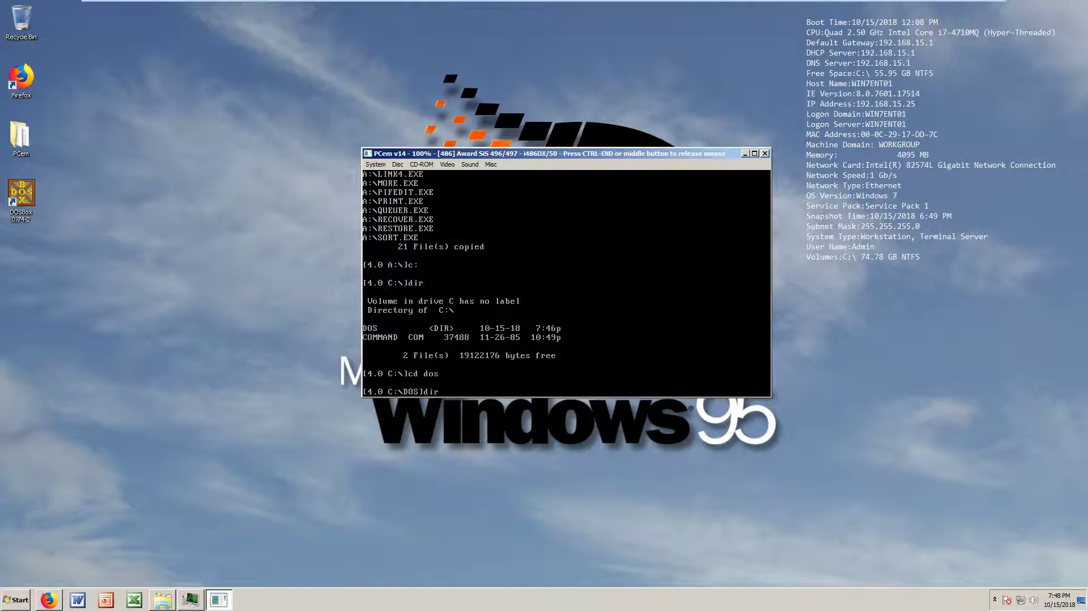
type("dir")
key("Return")
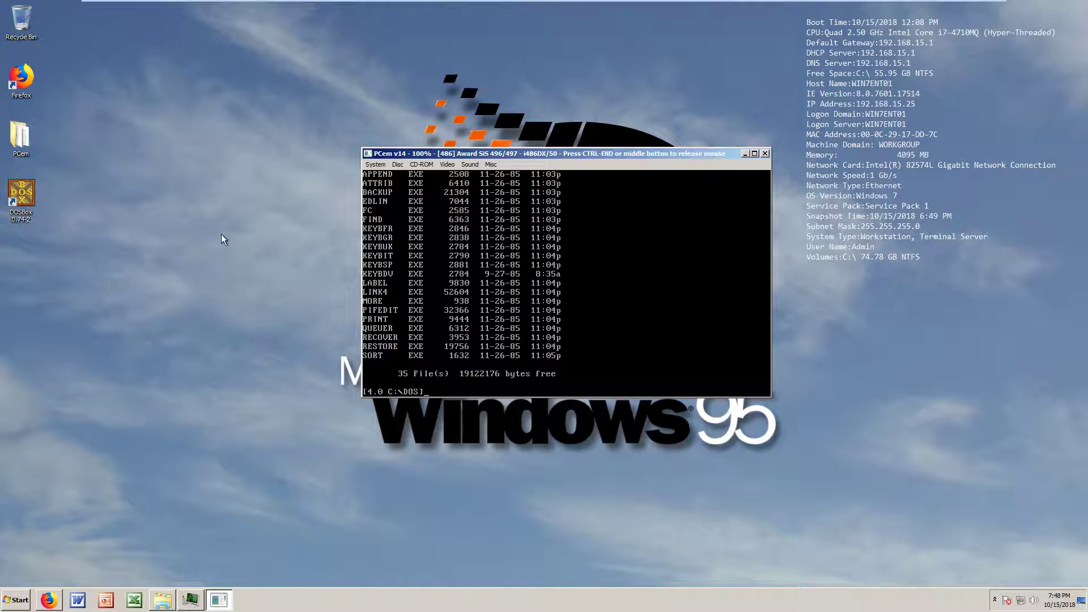
- Release the captured mouse, eject the floppy from drive A, and hard reset the virtual machine
key("ctrl+End")
left_click(397, 164)
left_click(410, 195)
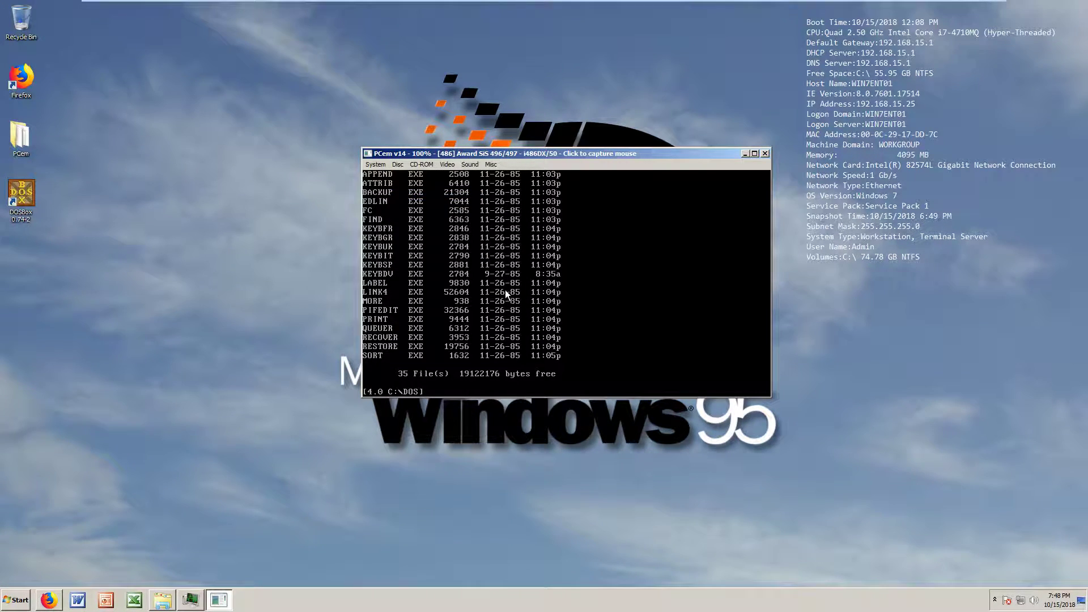
left_click(375, 164)
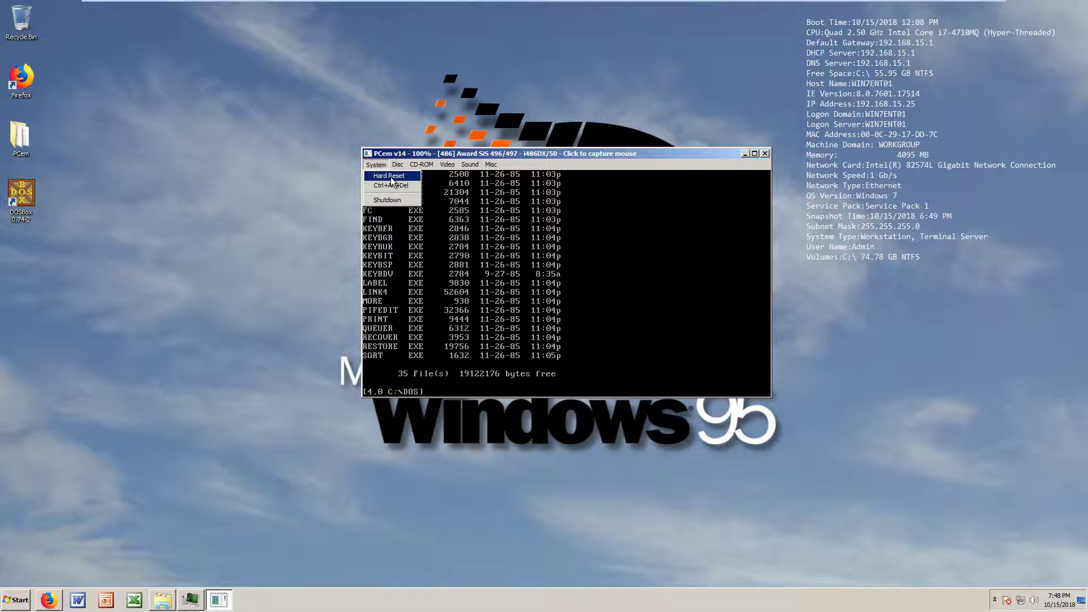
left_click(389, 176)
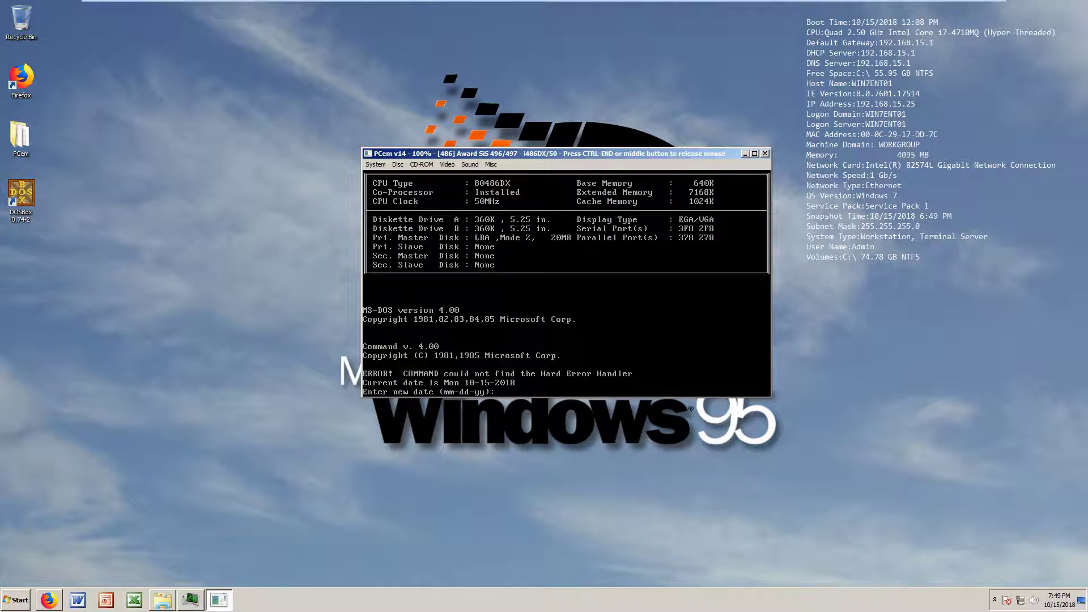
- Accept the current date and time at startup and list the root directory of drive C
key("Return")
key("Return")
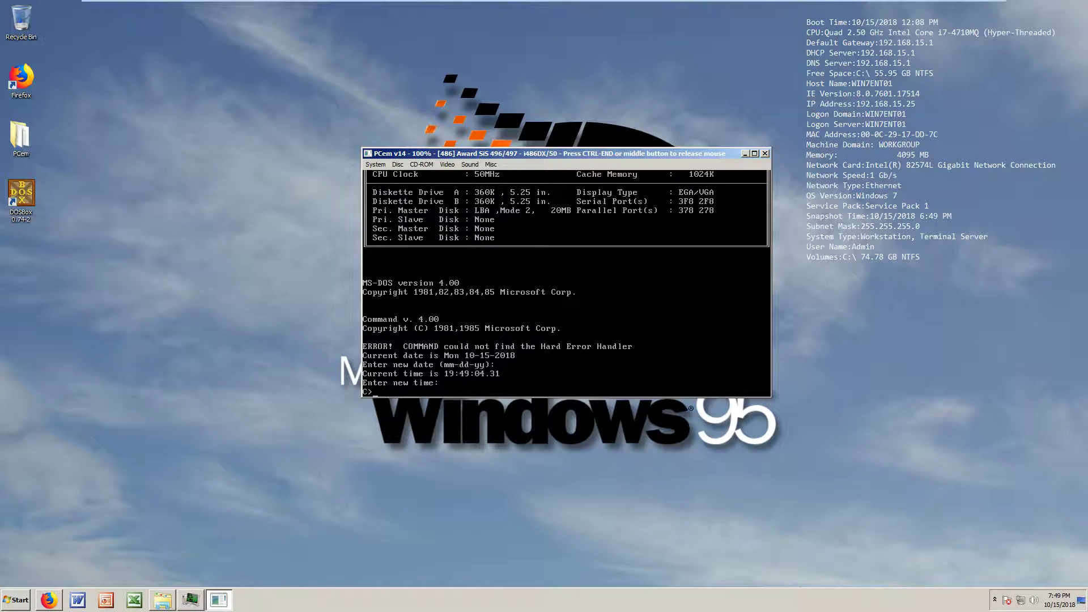
key("Return")
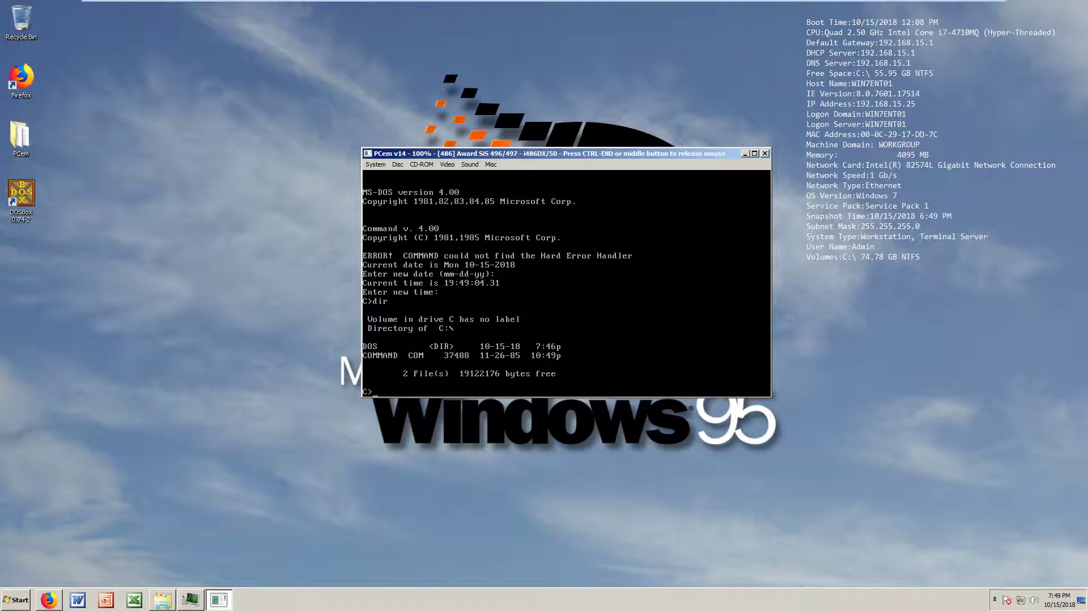
- Change the current directory on drive C to dos
type("cd dos")
key("Return")
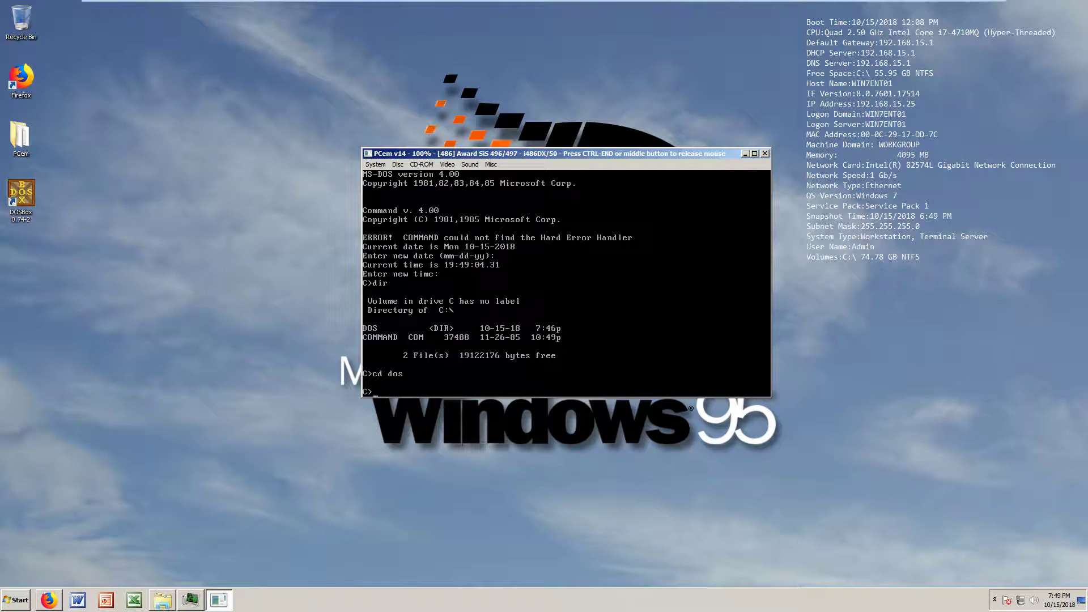
- Try to enter the DOS directory again with the commands cd DOS, C:\DOS and \DOS
type("cd DOS")
key("Return")
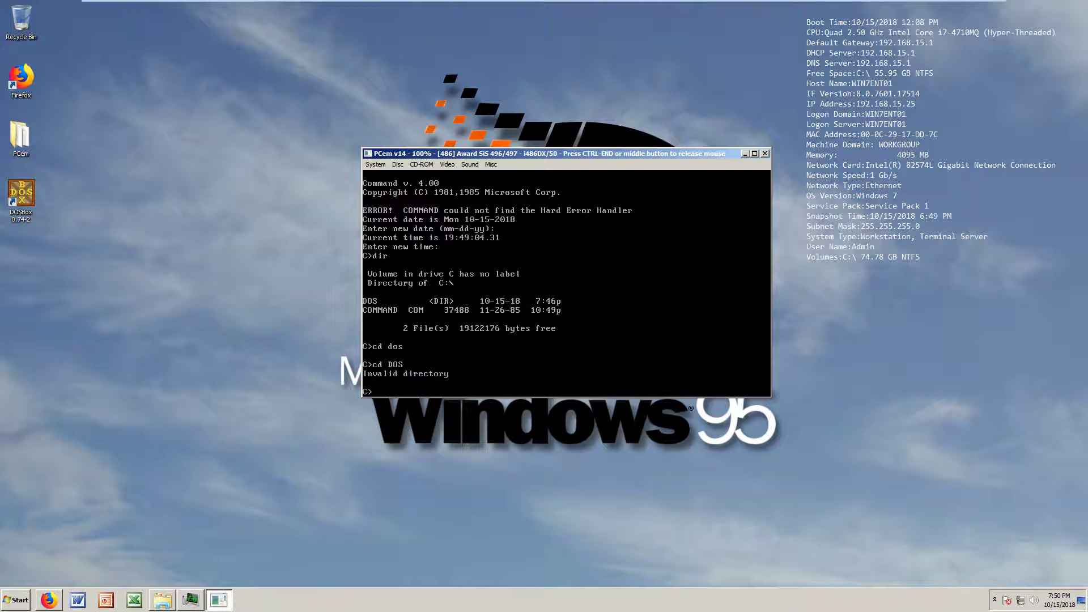
type(":\\DOS")
key("Return")
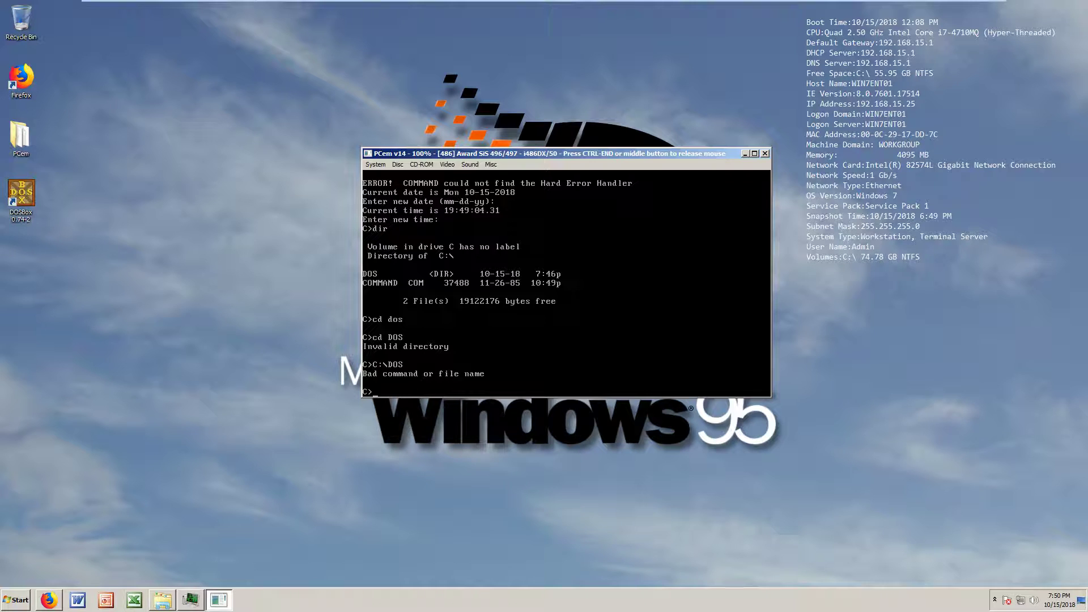
type("\\DOS")
key("Return")
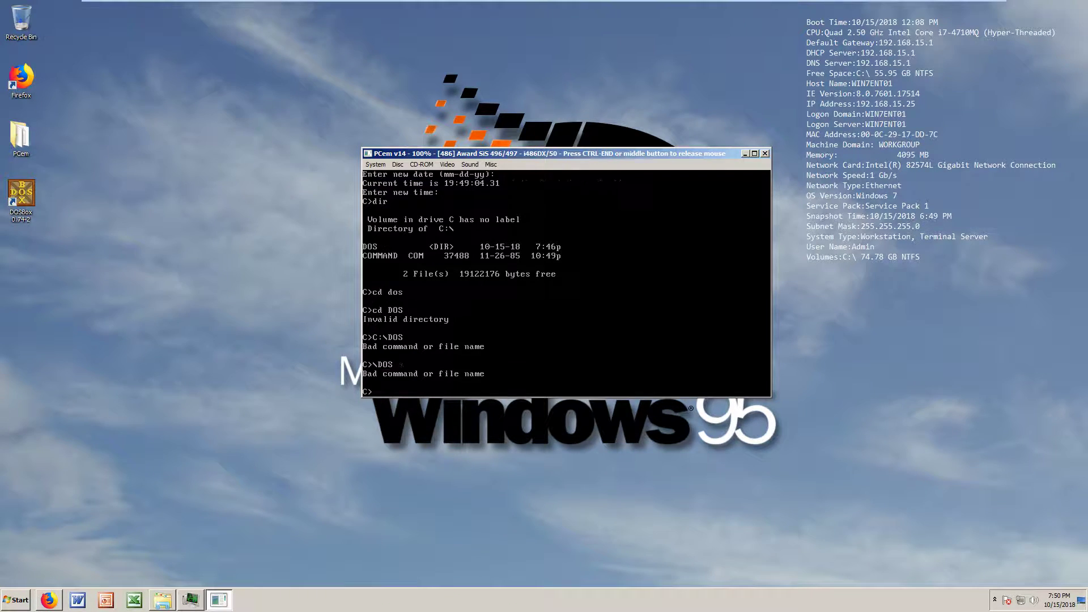
- List the files in the DOS directory and release the captured mouse from the virtual machine
type("dir dos")
key("Return")
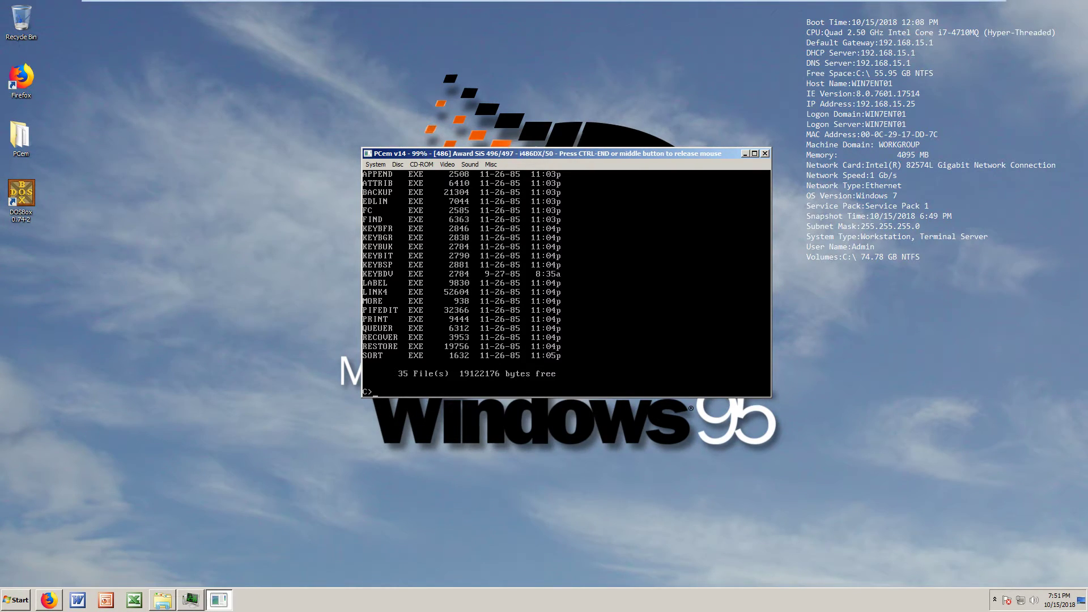
key("ctrl+End")
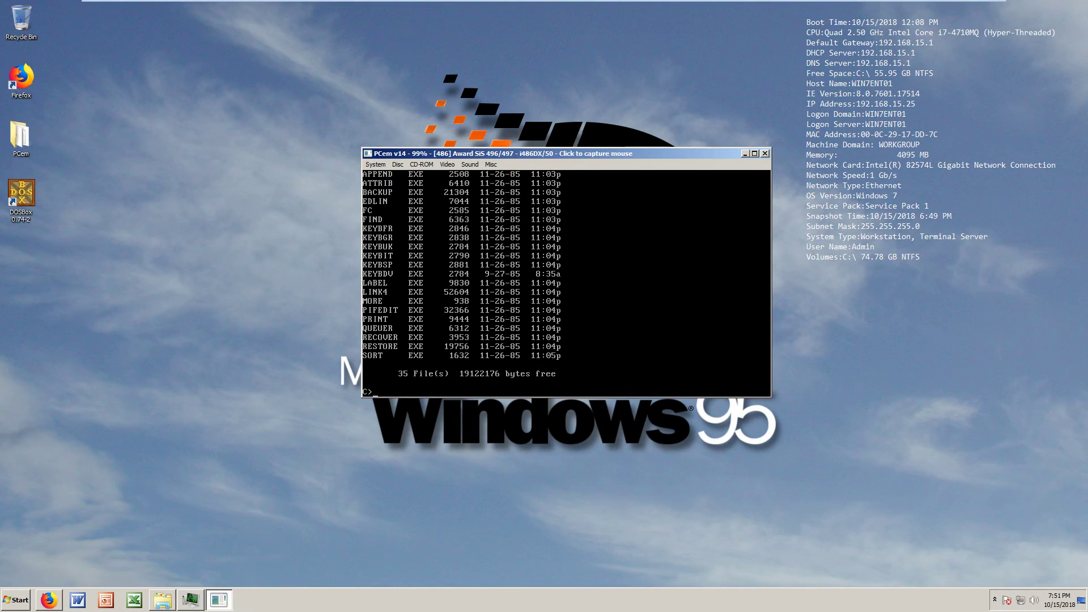